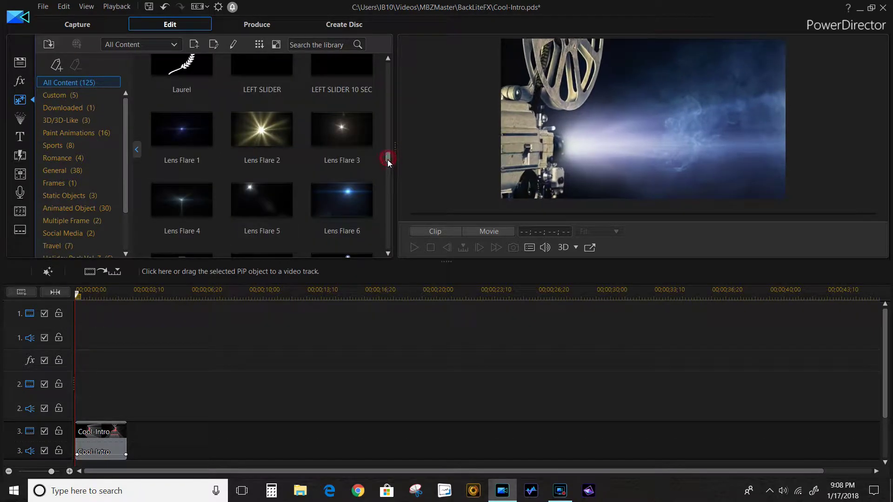
Step: Preview Lens Flare 1 through Lens Flare 6 in the PiP object library
left_click_drag(388, 158, 388, 161)
left_click(182, 103)
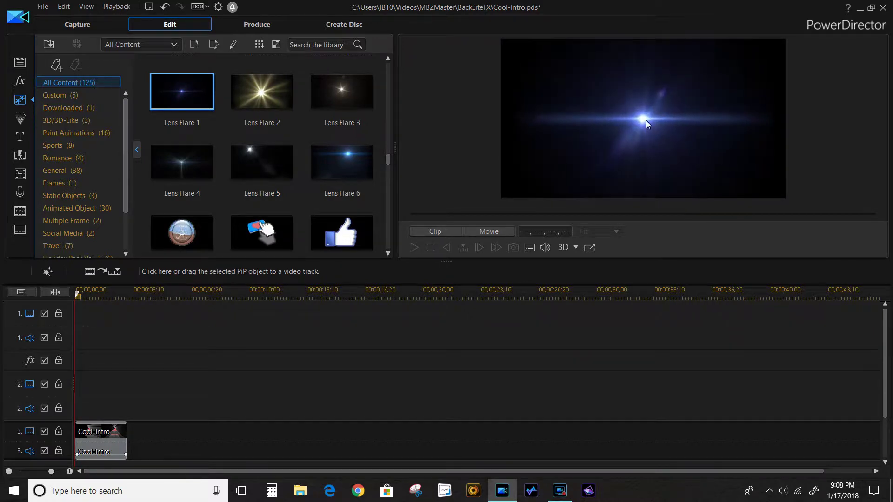
left_click(268, 100)
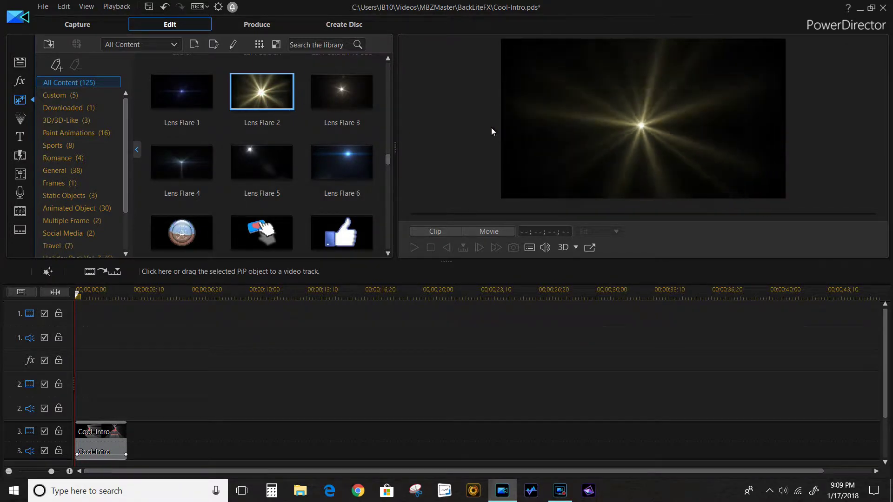
left_click(345, 92)
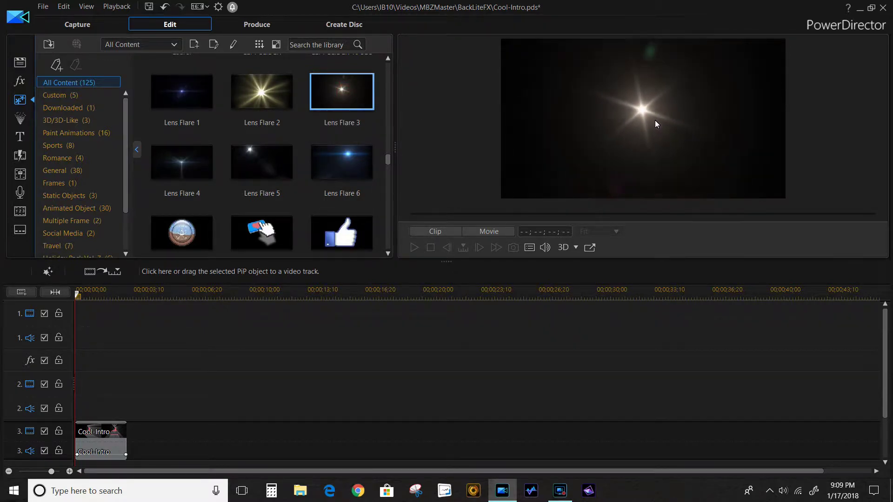
left_click(195, 166)
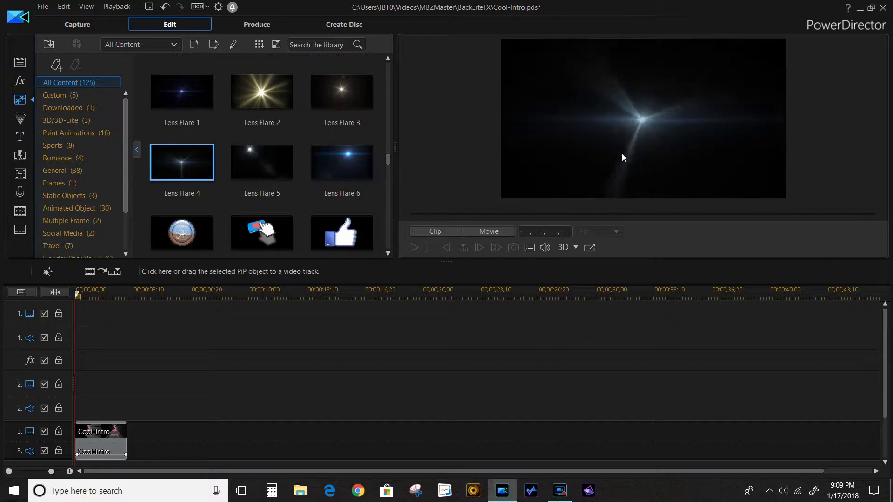
left_click(351, 166)
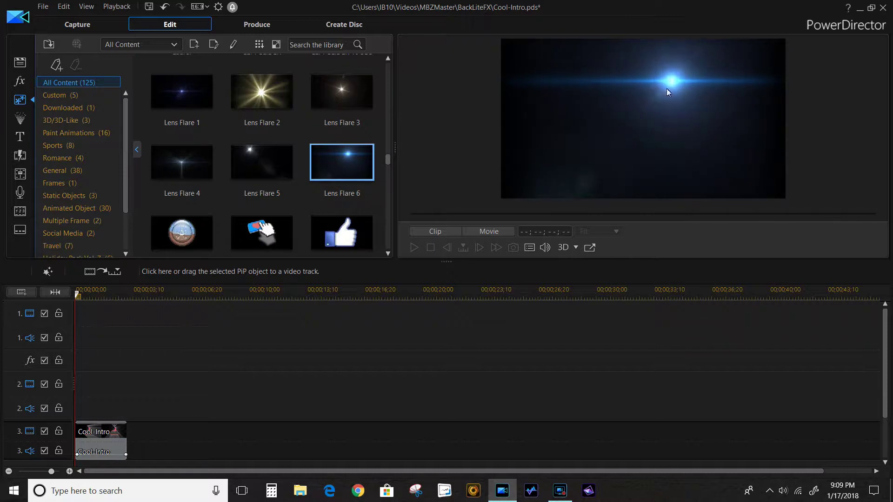
left_click(265, 163)
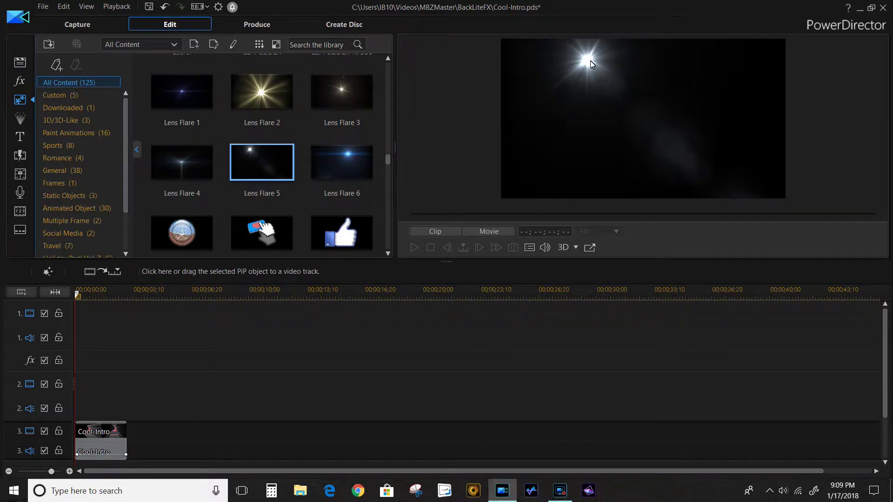
Step: Add Lens Flare 5 at the start of video track 1 and set its duration to 3 seconds, matching the Cool-Intro clip
left_click_drag(259, 160, 74, 317)
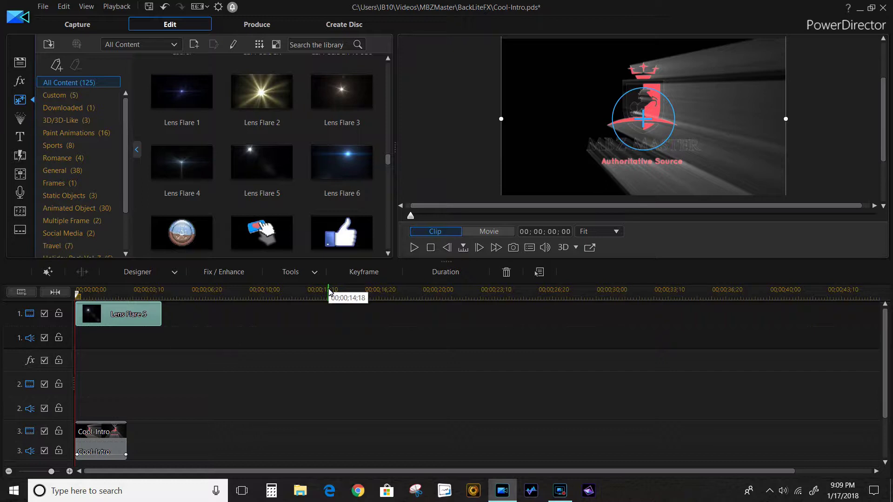
left_click(127, 312)
left_click(445, 272)
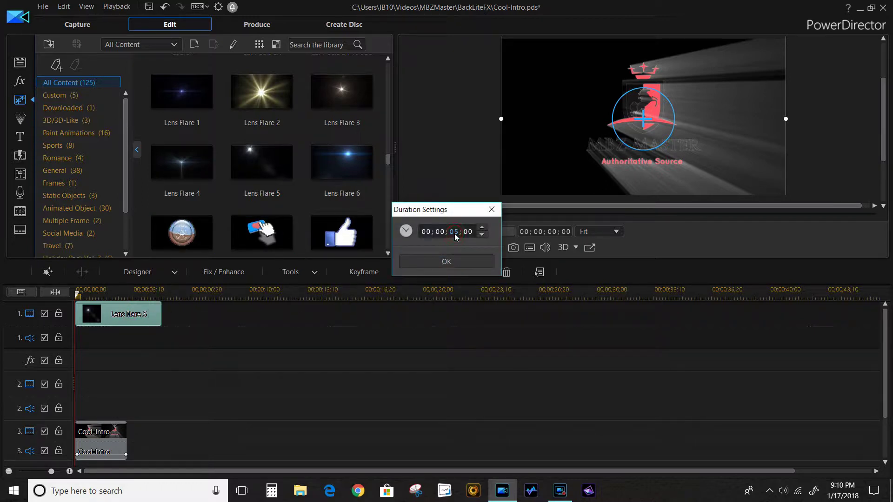
left_click(458, 262)
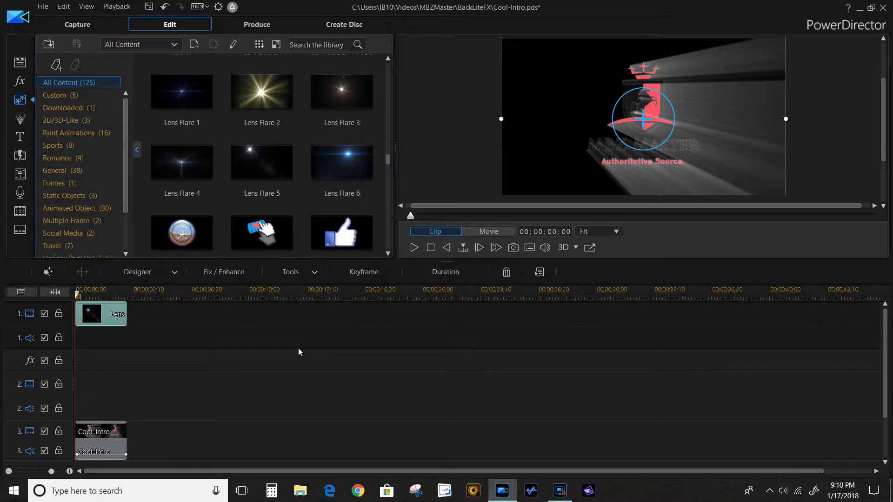
Step: Play the timeline from the start to check the lens flare together with the Cool-Intro clip
key("space")
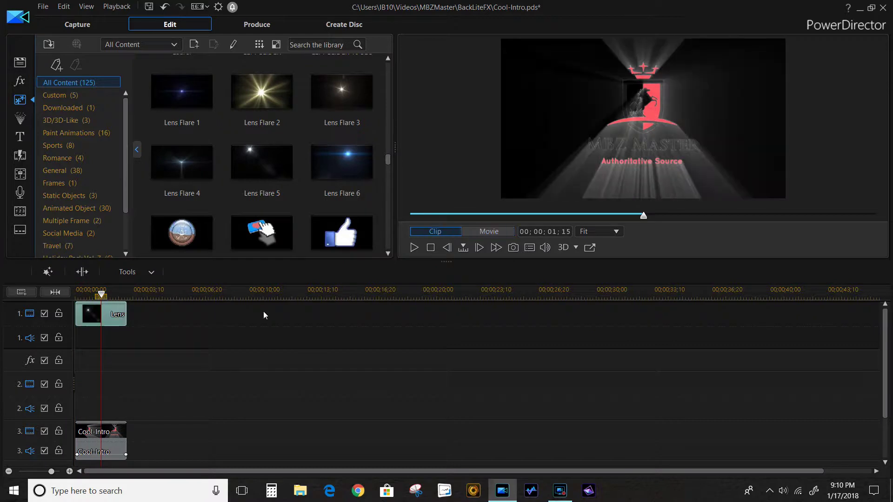
key("space")
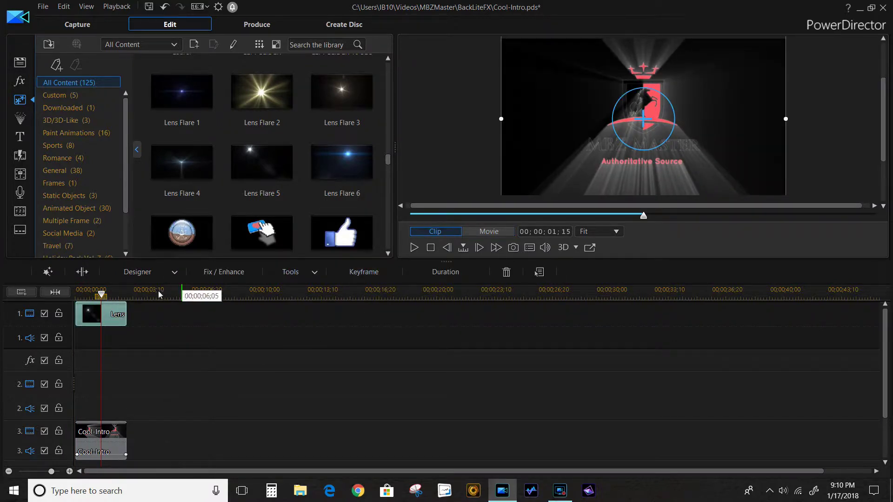
left_click_drag(101, 295, 63, 295)
left_click(414, 249)
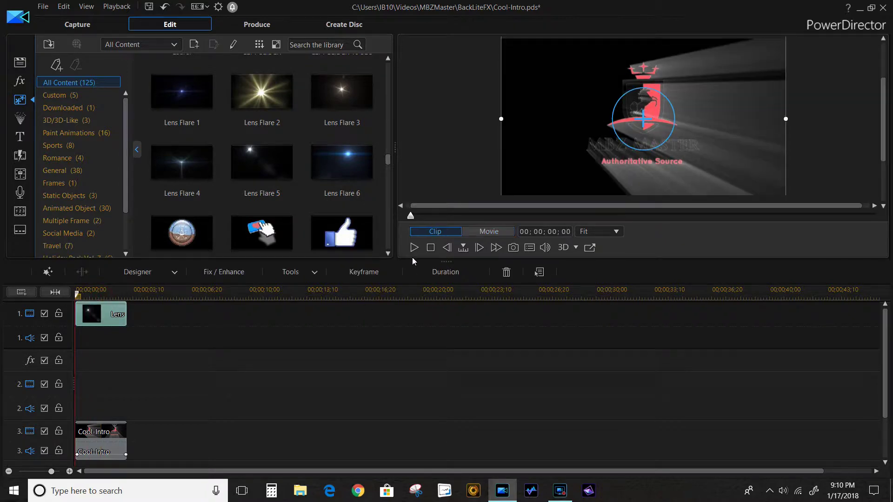
Step: Enable Chroma Key on the Cool-Intro clip in track 3 and key out its black background
double_click(110, 437)
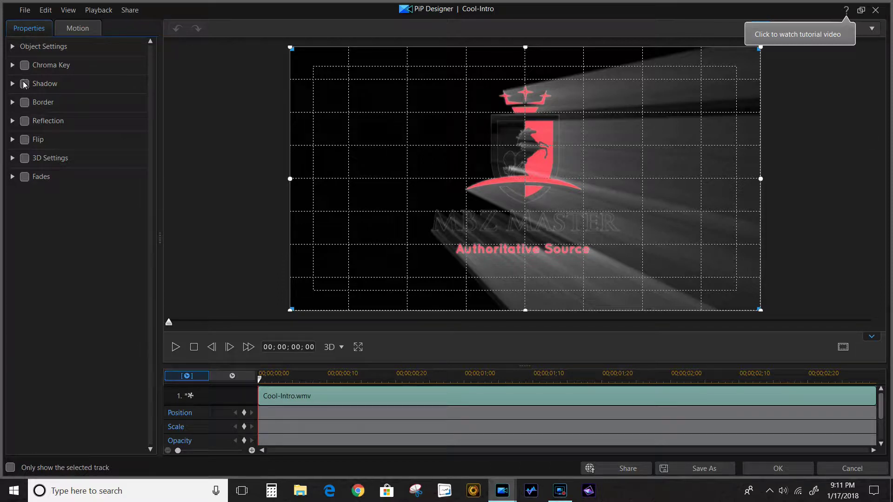
left_click(75, 32)
left_click(36, 31)
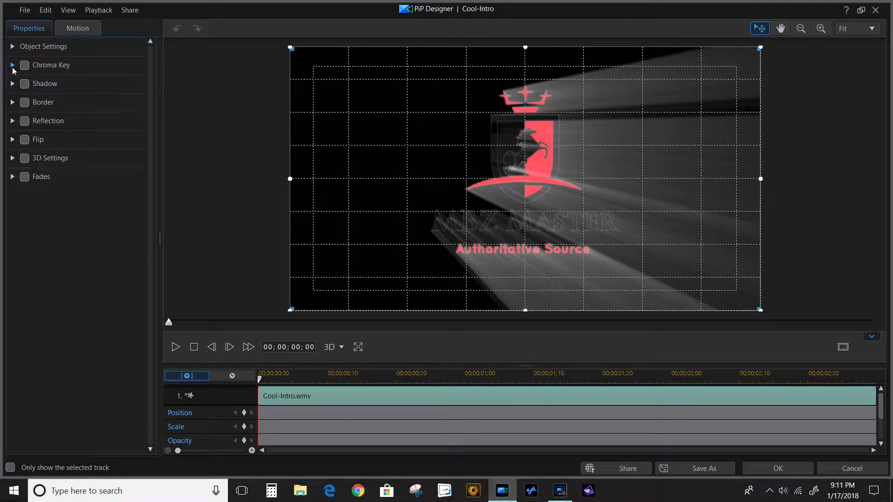
left_click(13, 65)
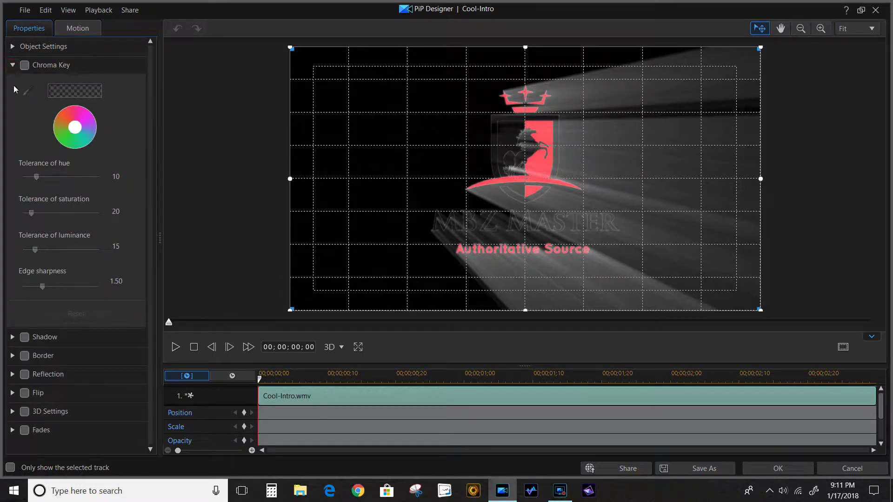
left_click(24, 66)
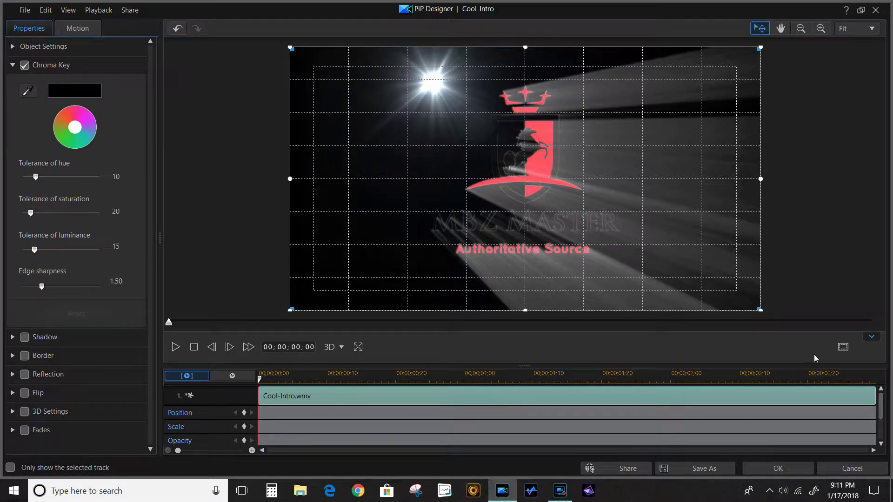
left_click(779, 470)
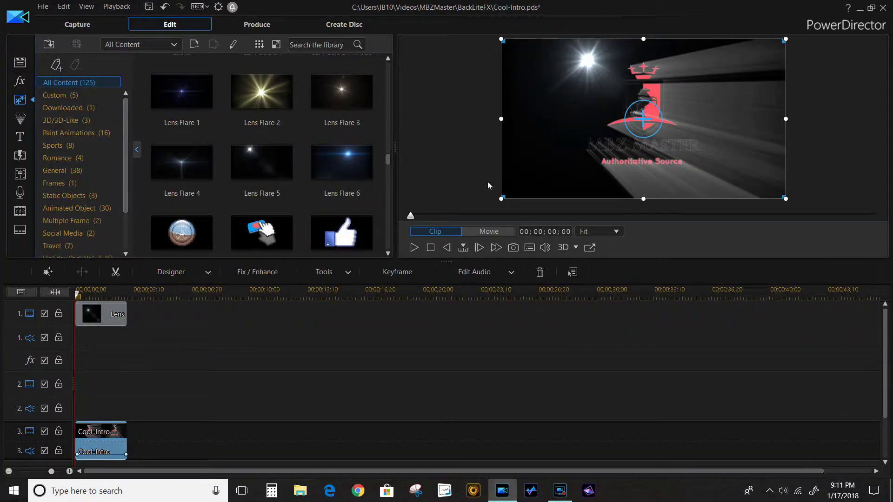
Step: Play the movie from the beginning to review the keyed logo over the lens flare
left_click(93, 296)
left_click_drag(93, 296, 49, 300)
left_click(414, 248)
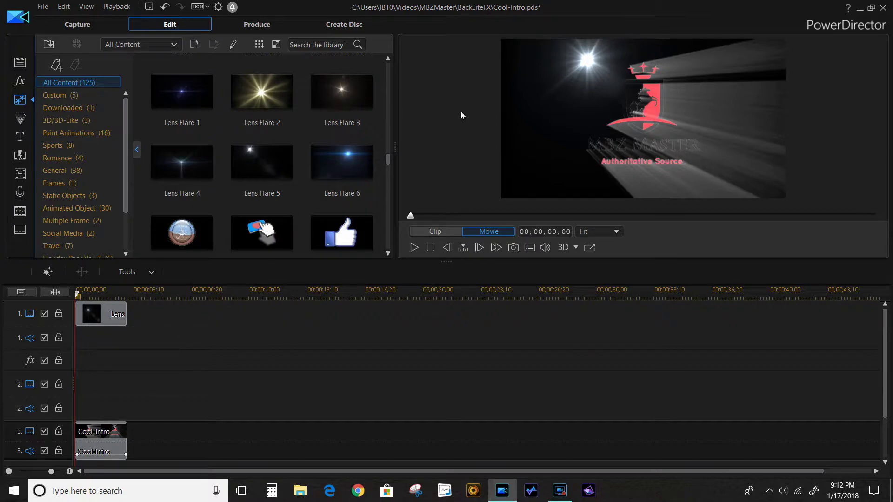
Step: Open the Lens Flare 5 clip in the PiP Designer and move the flare slightly down in the frame
left_click(105, 318)
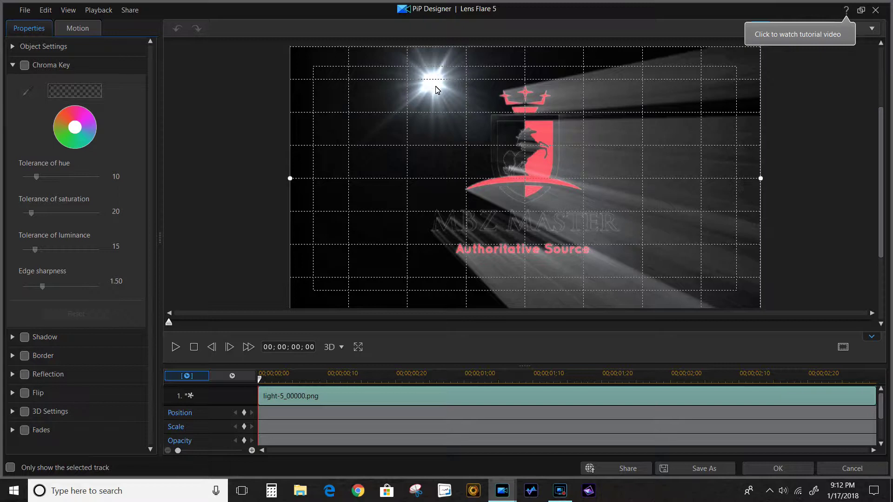
left_click_drag(437, 89, 433, 116)
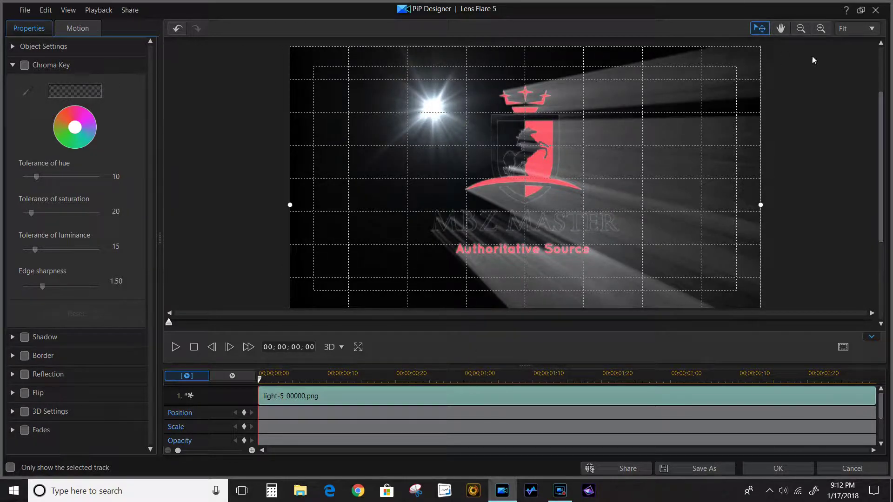
left_click(849, 29)
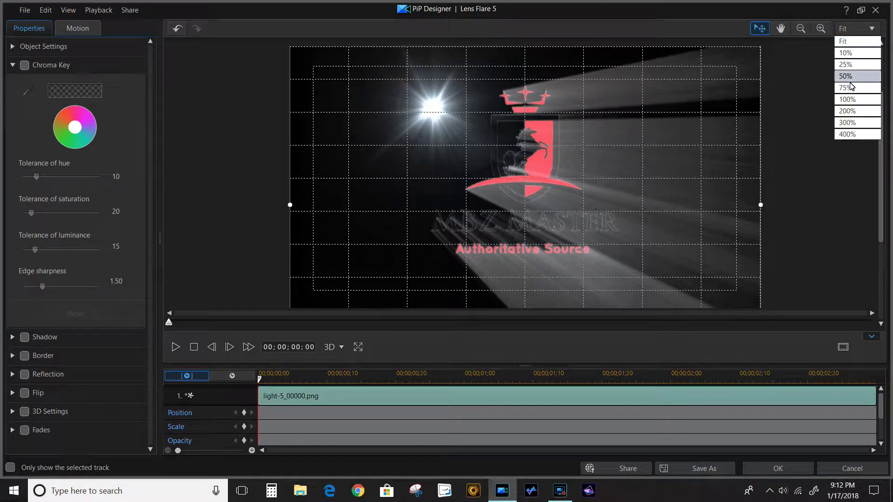
left_click(849, 99)
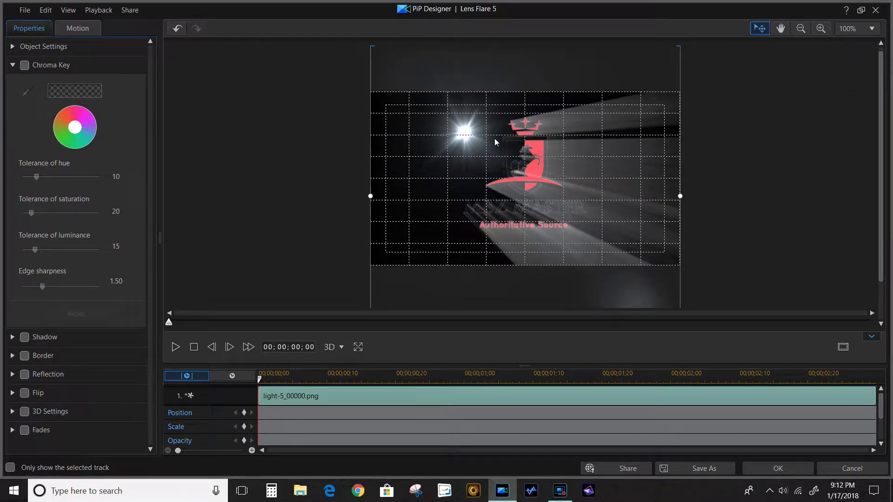
Step: Set the PiP Designer's grid lines to 10 x 10
left_click(843, 347)
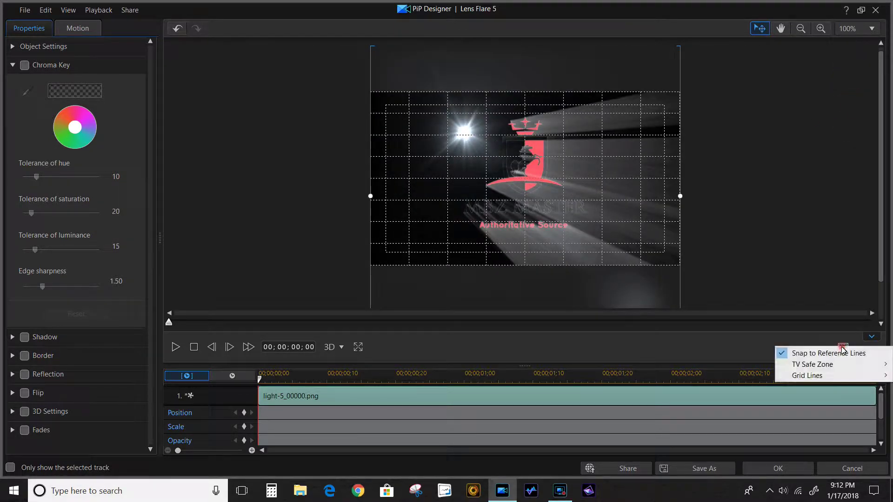
mouse_move(828, 379)
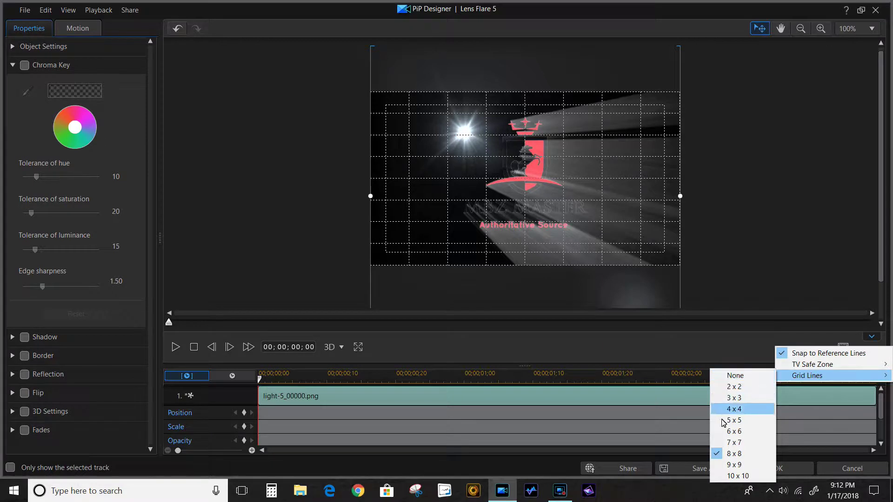
left_click(723, 476)
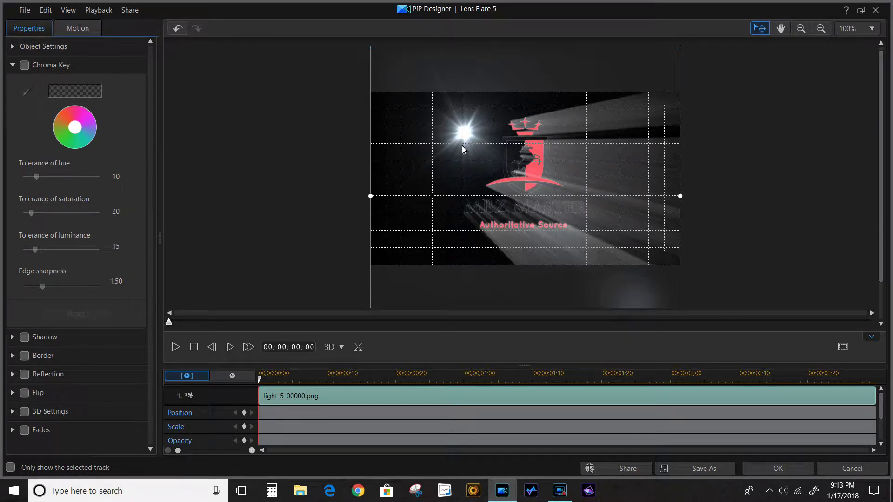
Step: Enlarge the lens flare and center it where the first inner vertical and third inner horizontal grid lines cross
left_click_drag(464, 136, 403, 148)
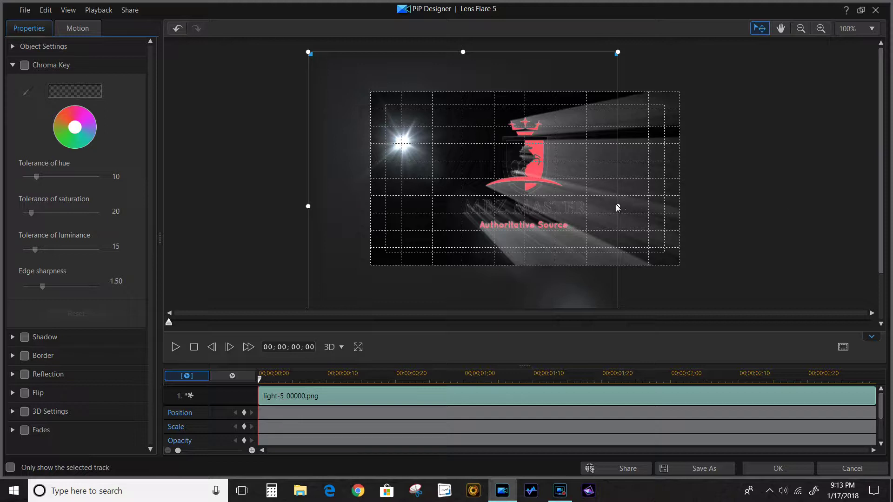
left_click_drag(618, 207, 782, 216)
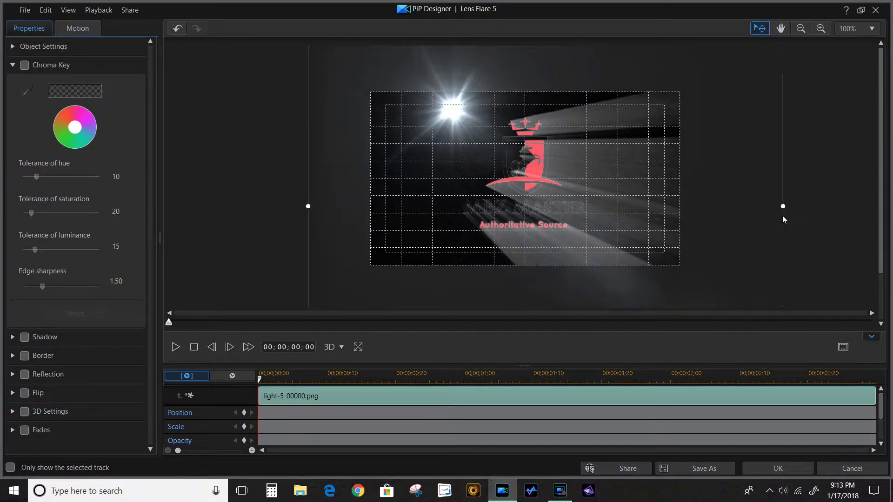
left_click_drag(459, 112, 428, 144)
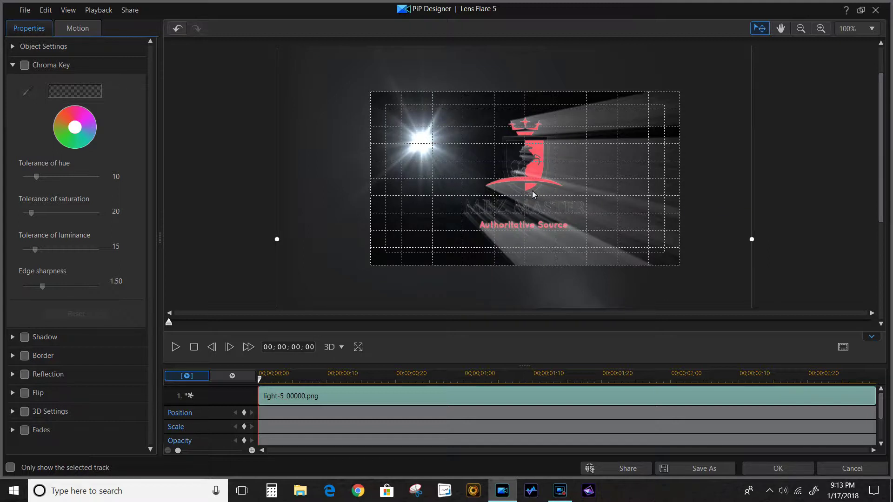
left_click_drag(753, 240, 699, 243)
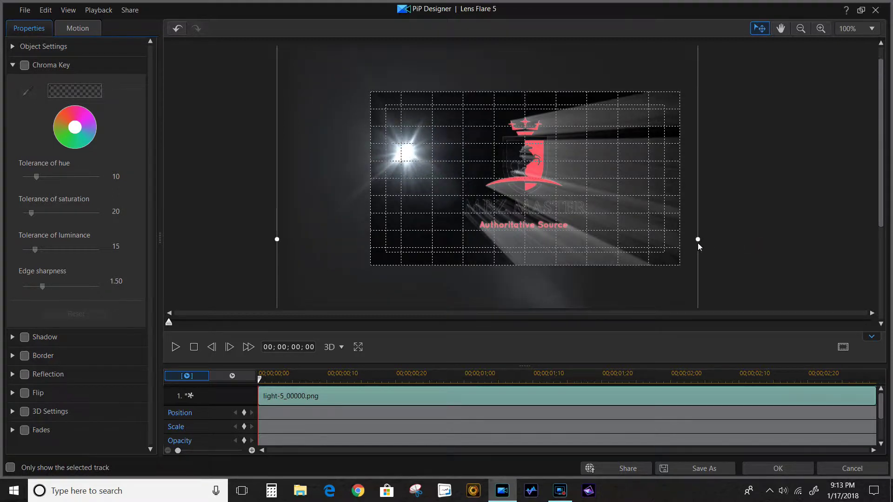
left_click_drag(408, 156, 404, 152)
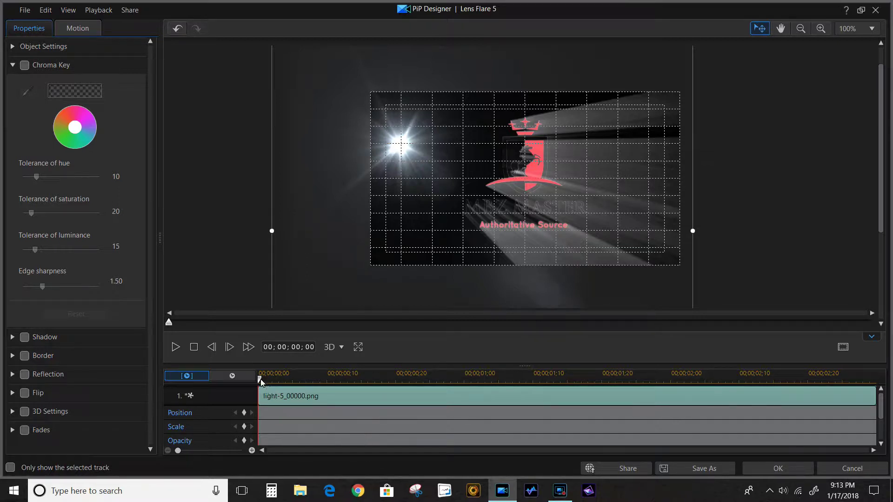
Step: Examine the keyframe properties available for the lens flare, from Position to 3D Depth, with the playhead at the clip's start
left_click(12, 65)
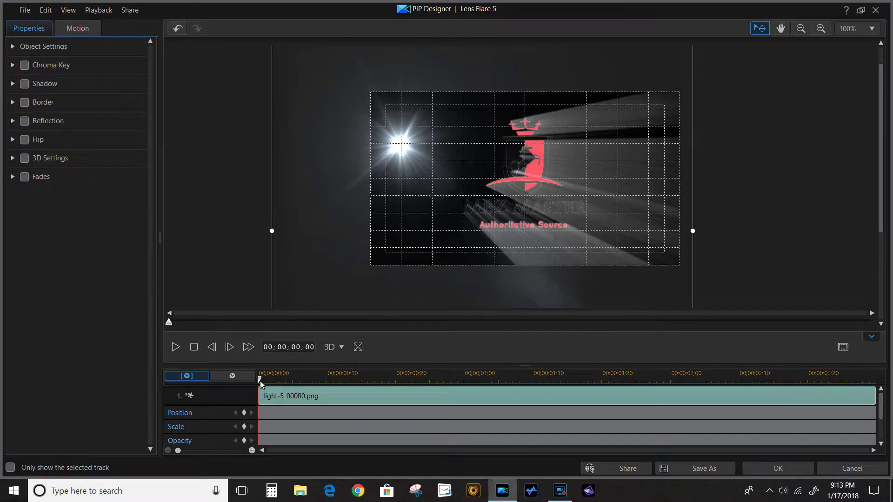
mouse_move(261, 382)
left_mouse_down()
mouse_move(389, 393)
mouse_move(874, 386)
mouse_move(886, 395)
mouse_move(249, 387)
left_mouse_up()
left_click(882, 445)
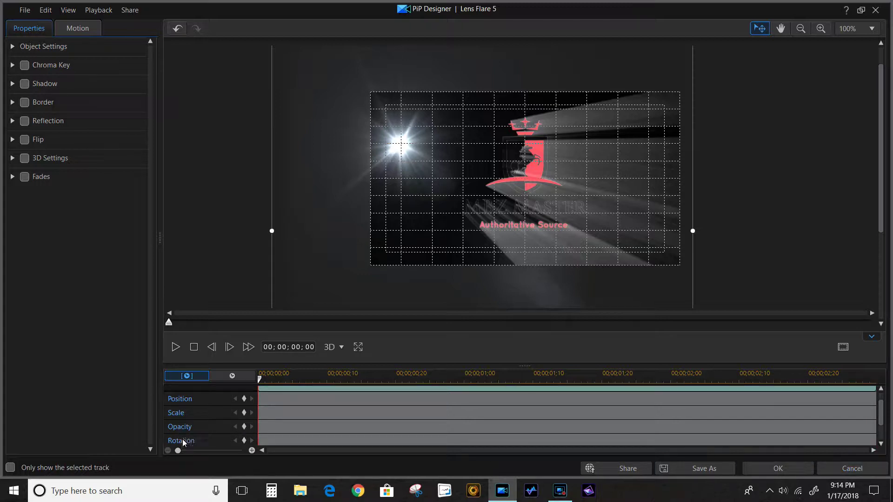
left_click(882, 445)
left_click(882, 445)
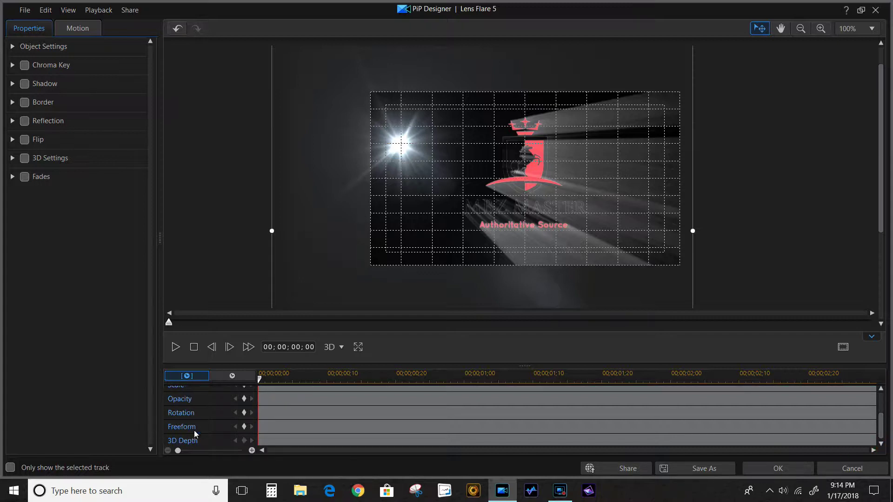
left_click_drag(881, 426, 884, 402)
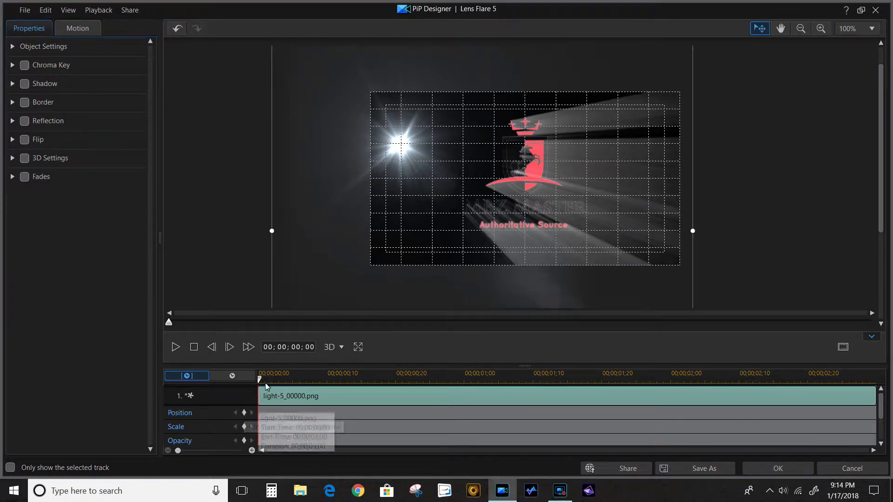
mouse_move(262, 382)
left_mouse_down()
mouse_move(278, 379)
mouse_move(258, 381)
left_mouse_up()
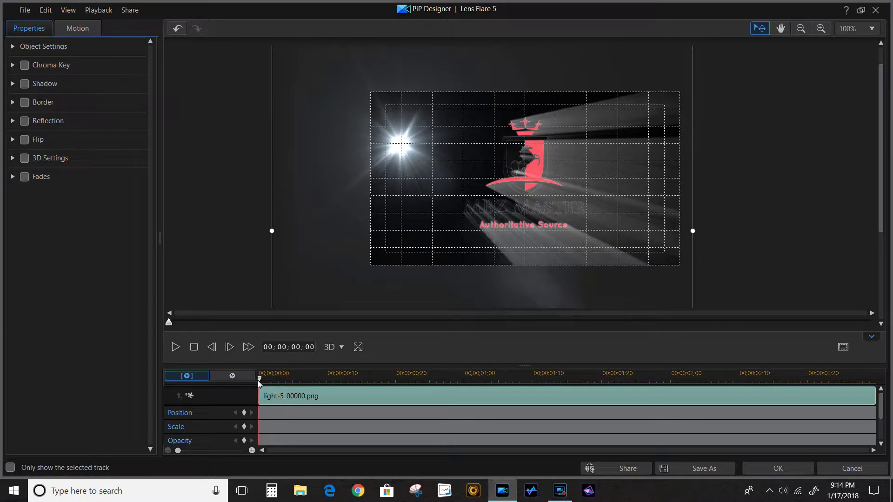
Step: Keyframe the flare's position at the clip's start and at 00;00;03;00, moving it horizontally to the last inner vertical grid line at the end
left_click(244, 413)
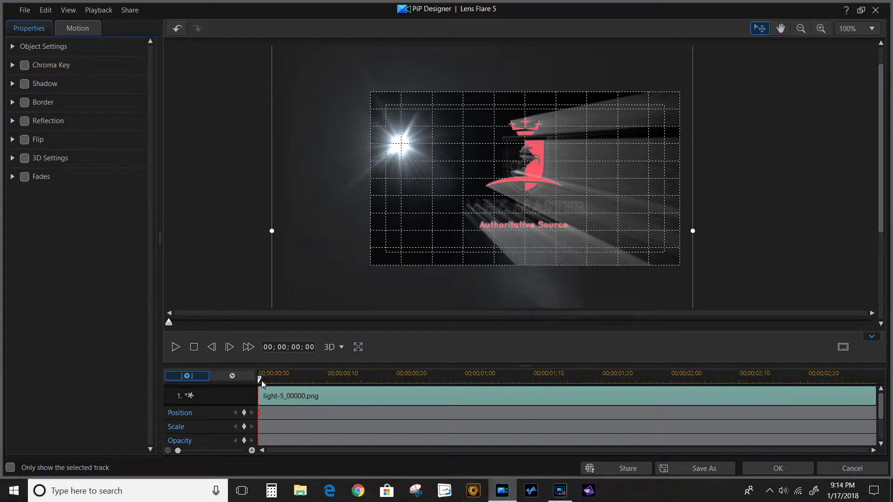
left_click_drag(261, 382, 888, 400)
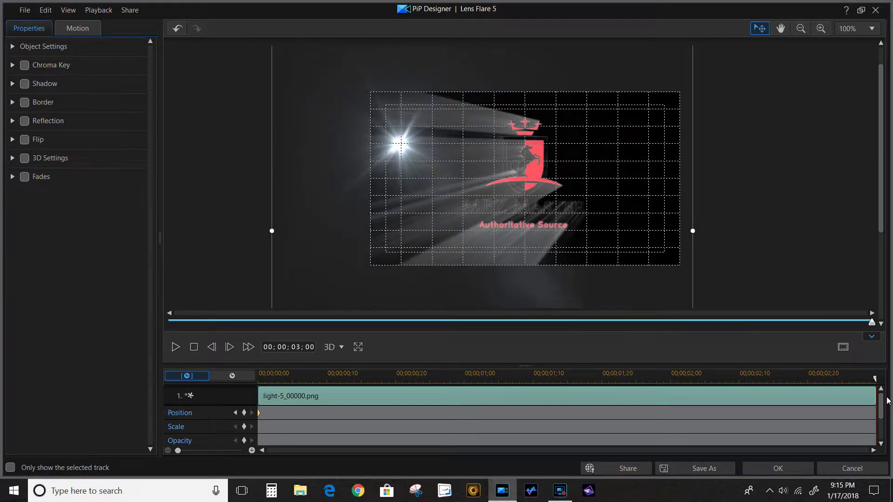
left_click(296, 349)
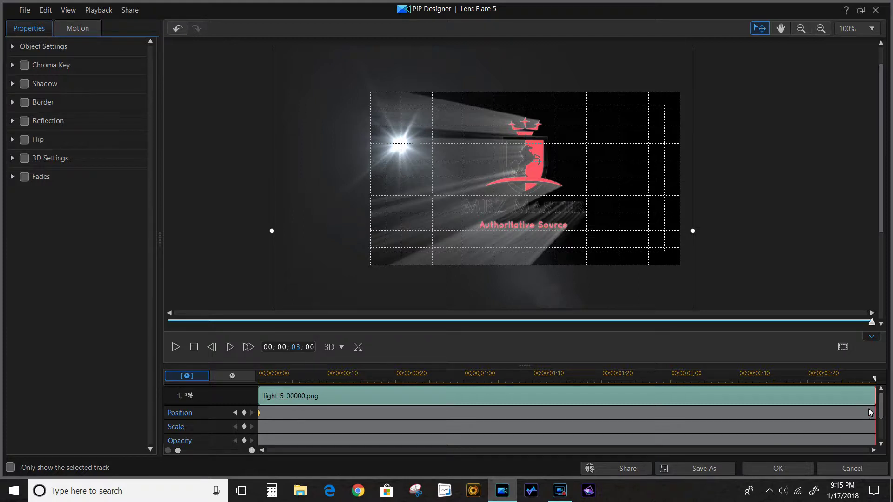
left_click_drag(400, 146, 649, 148)
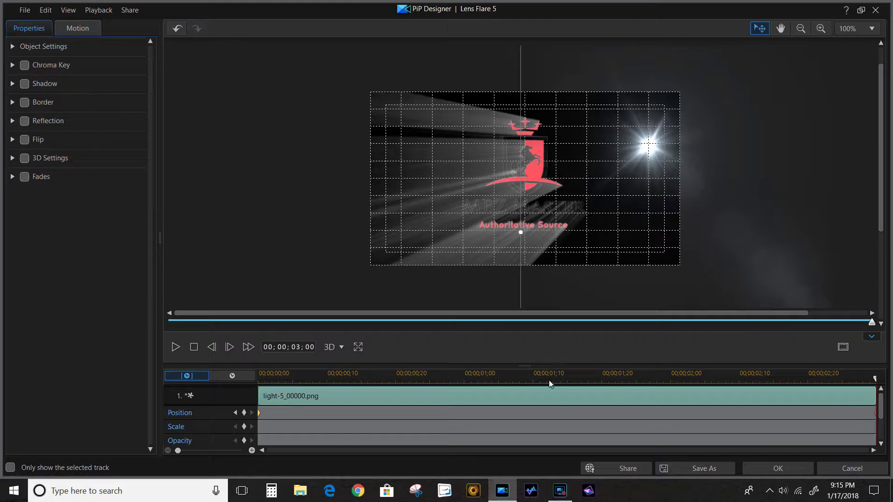
Step: Preview the flare's movement, then accept the PiP Designer changes and play the project from its start
left_click(194, 348)
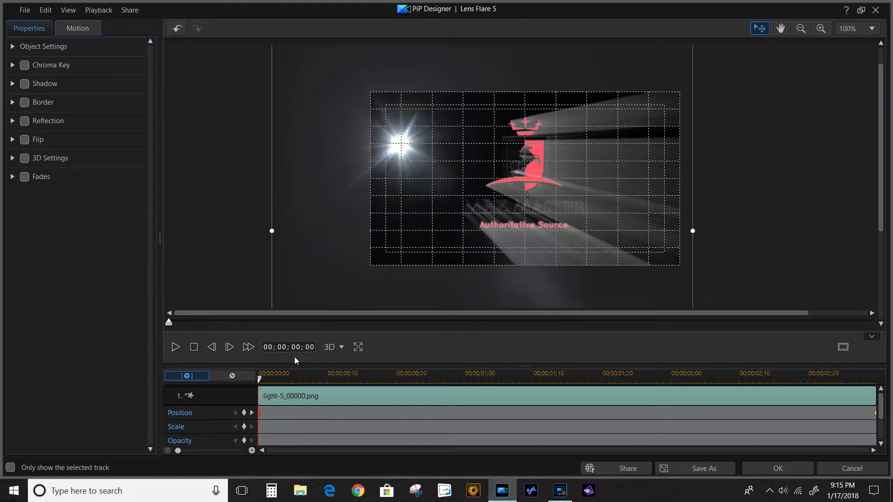
left_click(176, 347)
left_click(771, 470)
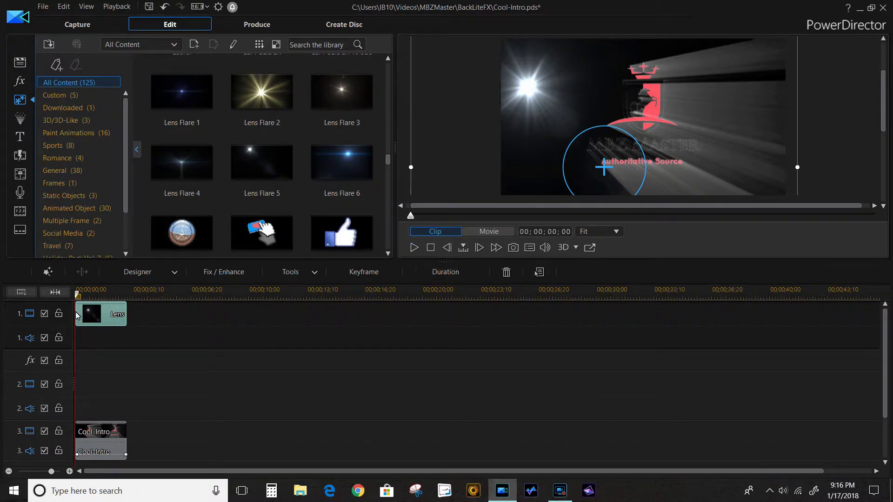
left_click(414, 248)
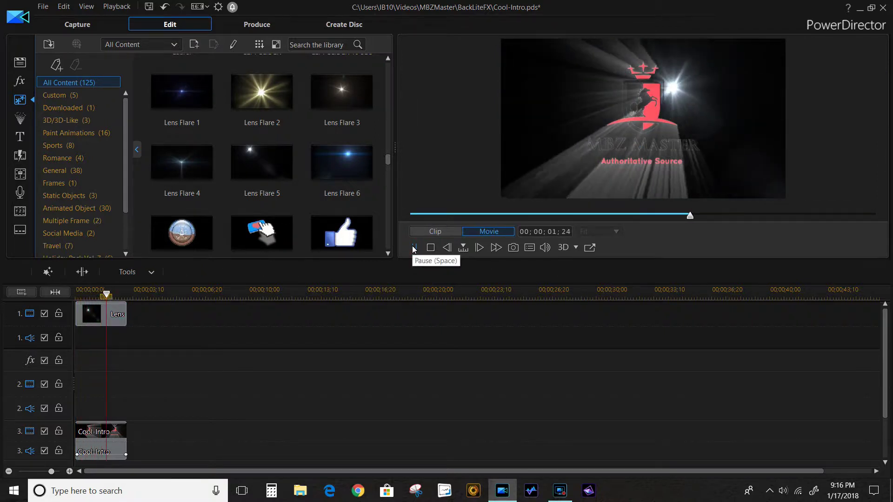
Step: Return to the media library and save the Cool-Intro project
left_click(22, 68)
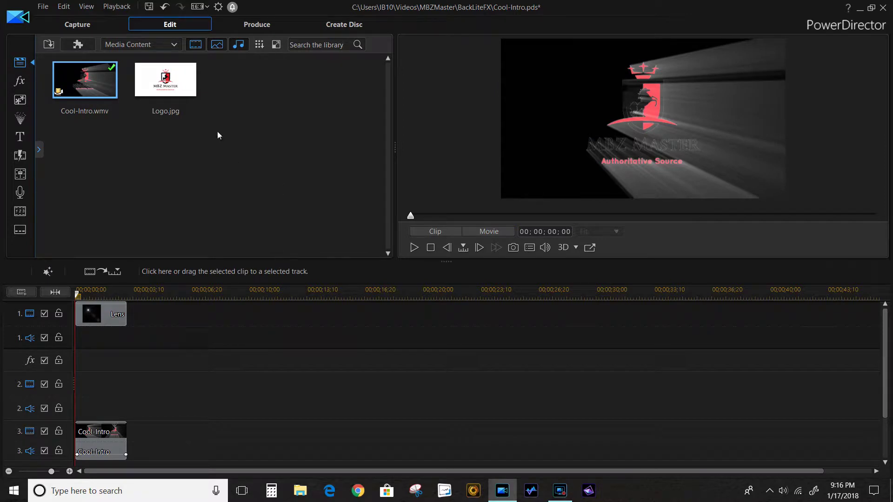
left_click(44, 8)
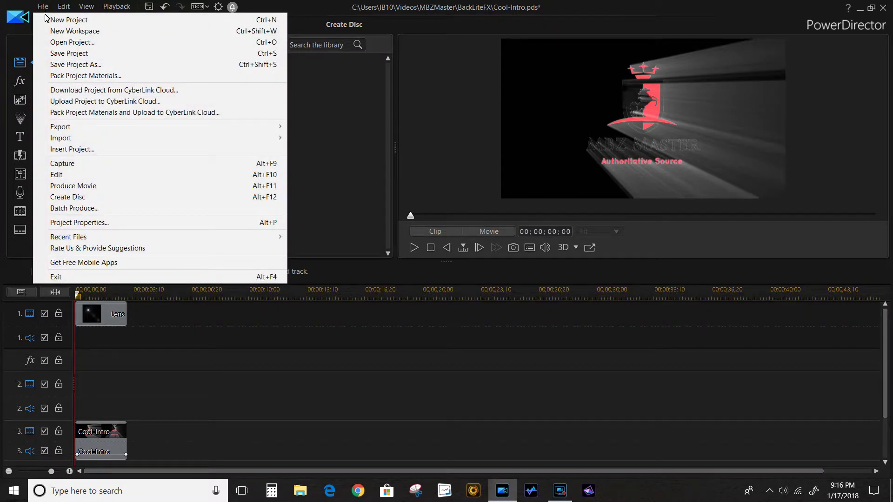
left_click(65, 55)
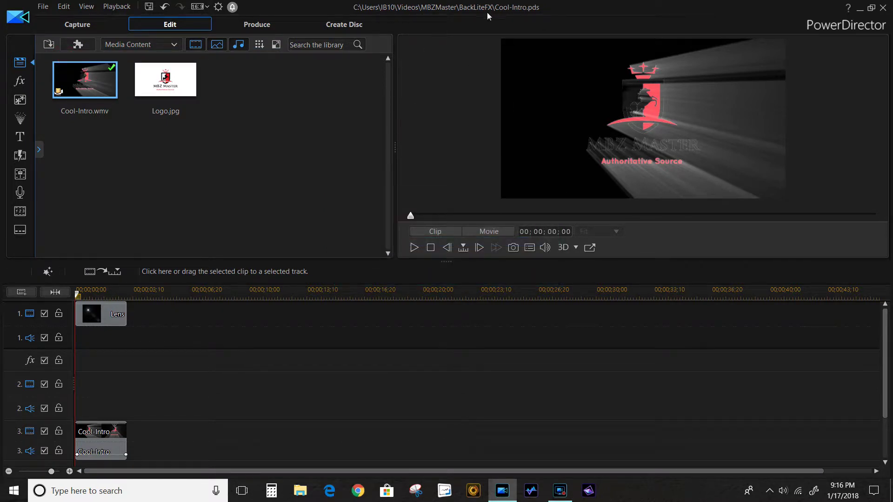
Step: Switch to the Microsoft Edge browser and activate the search field on the Google home page
left_click(333, 497)
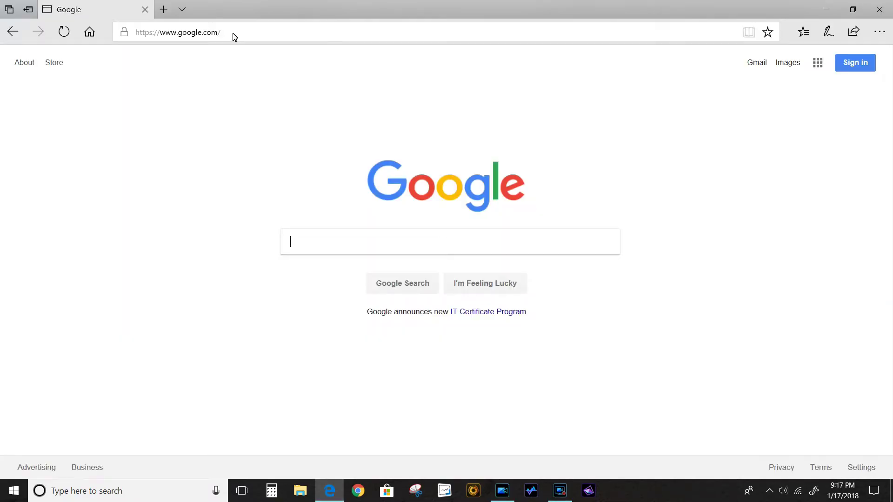
left_click(312, 243)
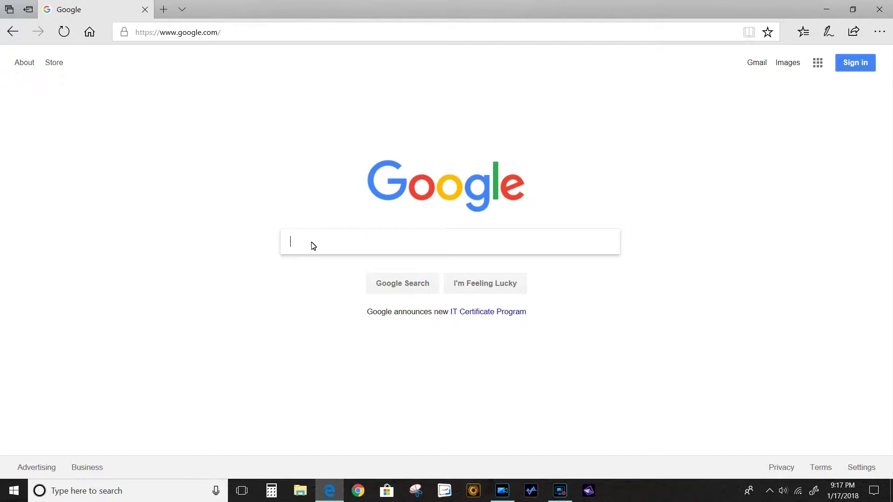
type("cloud")
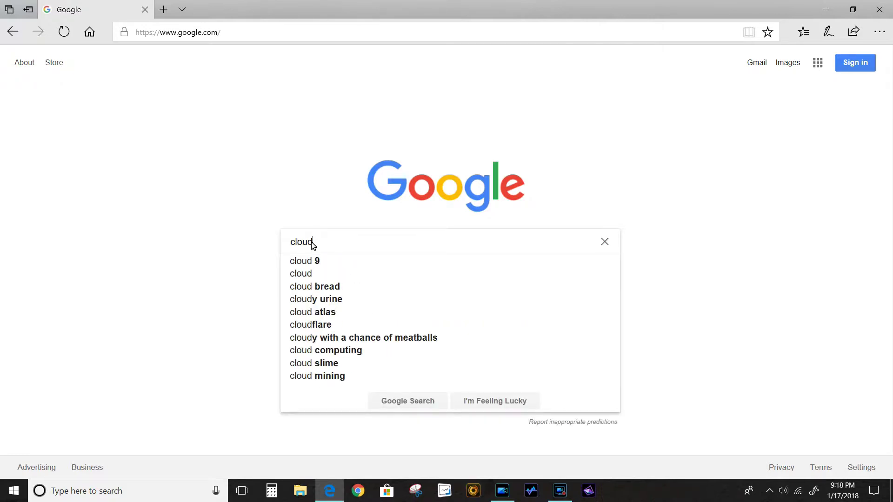
key("BackSpace")
key("BackSpace")
key("BackSpace")
key("BackSpace")
key("BackSpace")
type("smog")
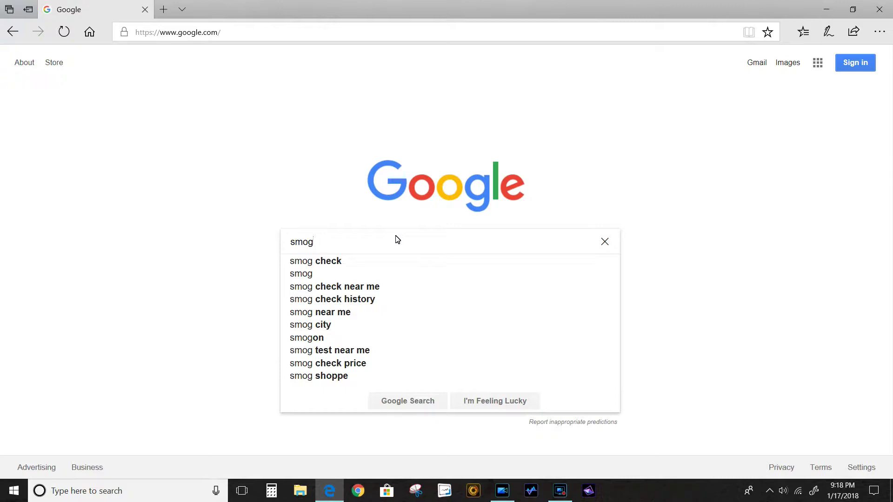
key("BackSpace")
key("BackSpace")
key("BackSpace")
key("BackSpace")
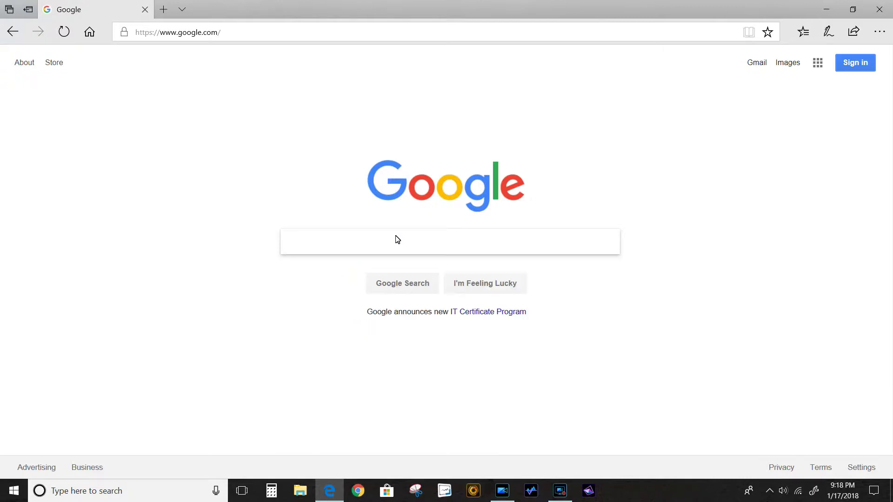
type("smoke")
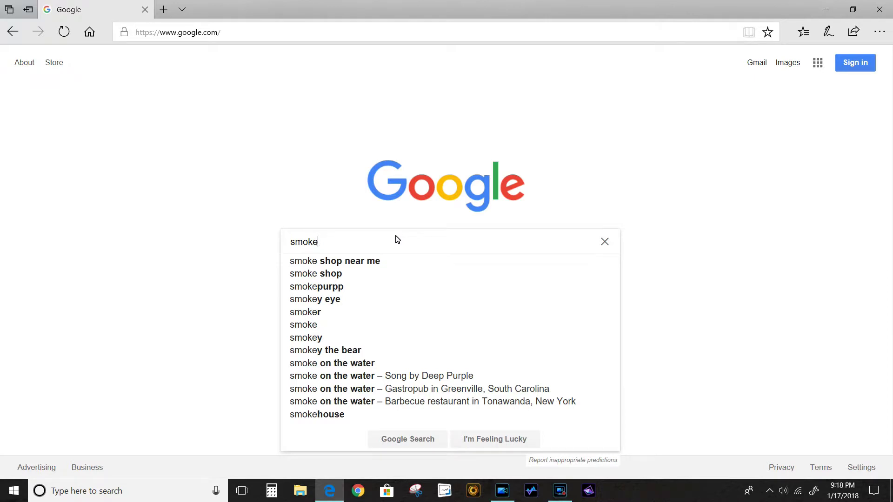
key("BackSpace")
key("BackSpace")
key("BackSpace")
key("BackSpace")
key("BackSpace")
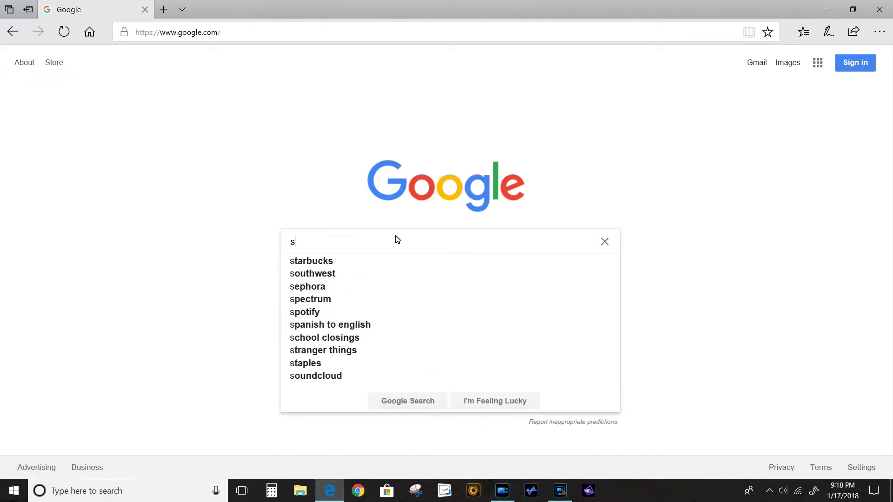
Step: Search Google for "fractal noise" and show the image results
type("fr")
type("actal")
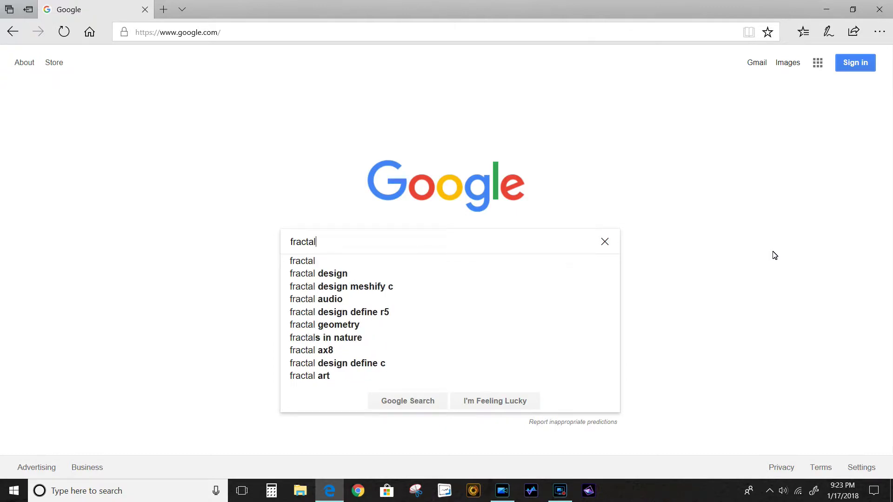
type(" noise")
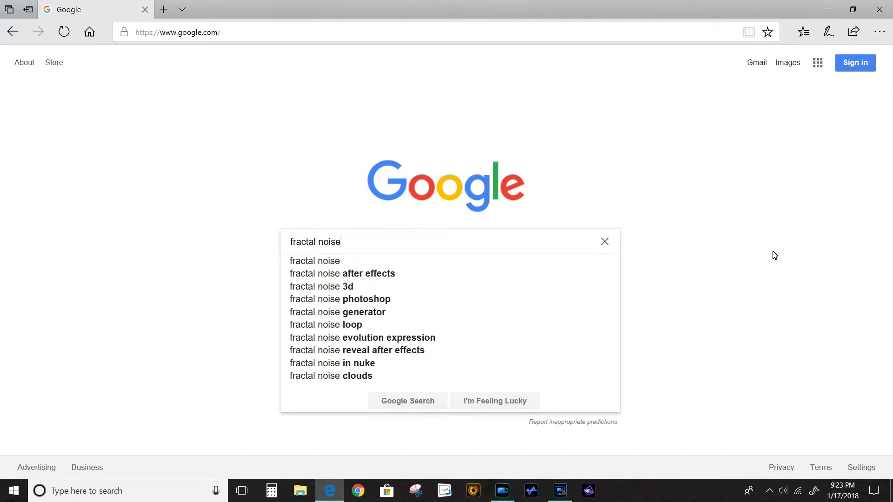
left_click(414, 401)
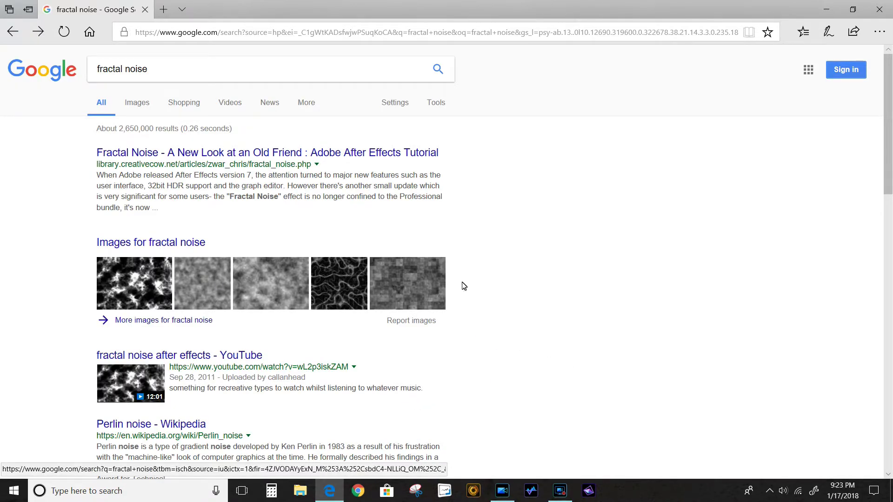
left_click(139, 106)
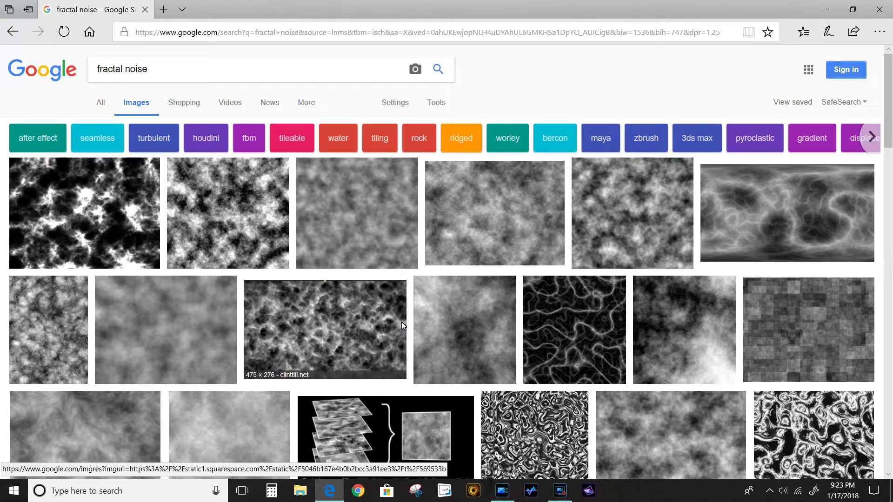
Step: Filter the image results to black and white pictures labeled for reuse with modification
left_click(442, 105)
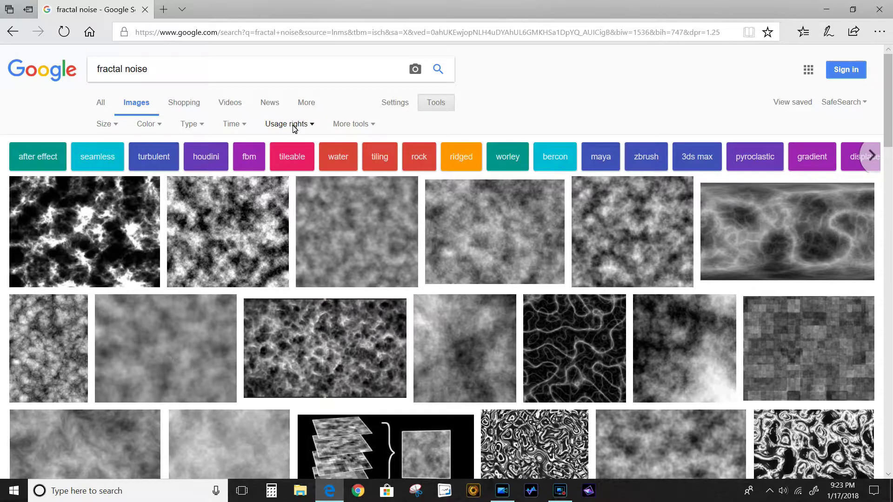
left_click(312, 124)
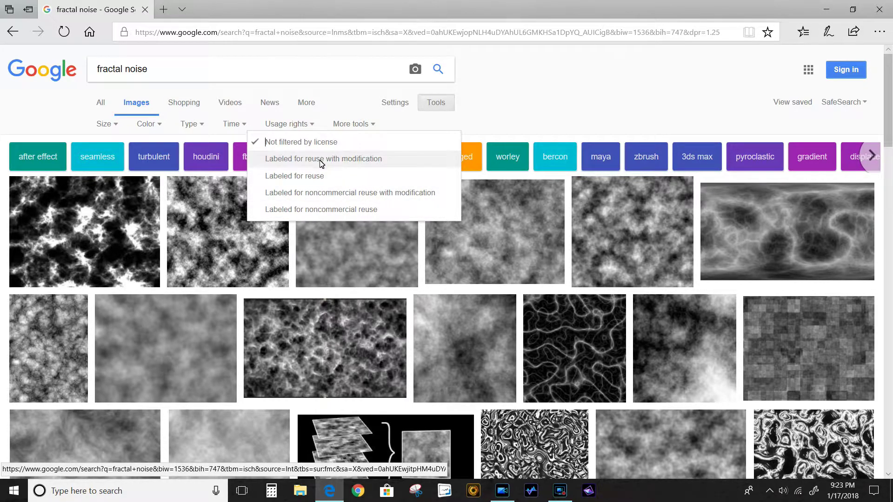
left_click(275, 159)
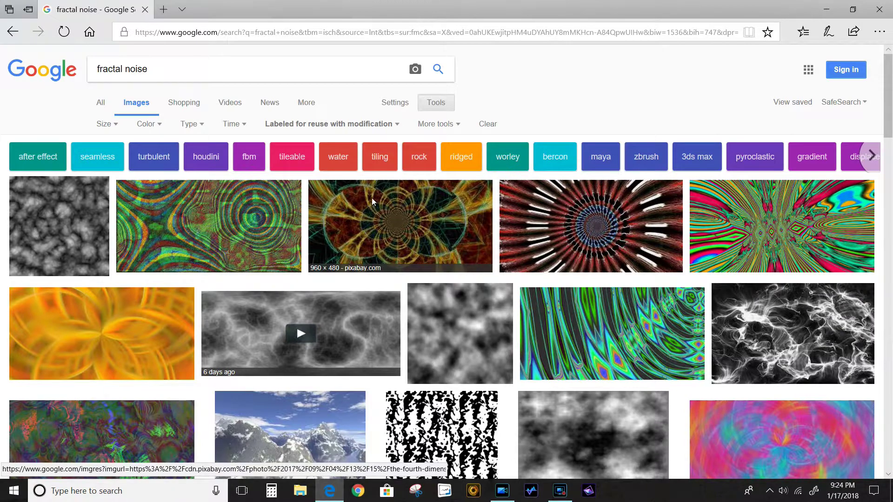
left_click(155, 126)
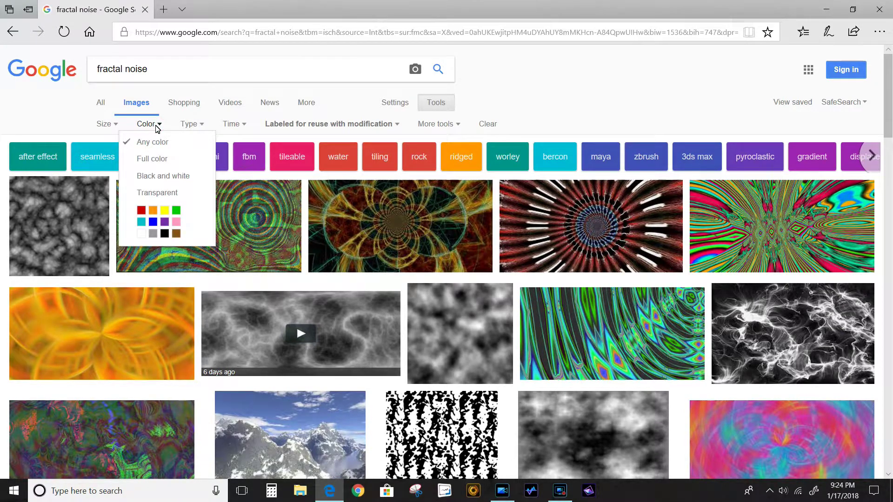
left_click(166, 177)
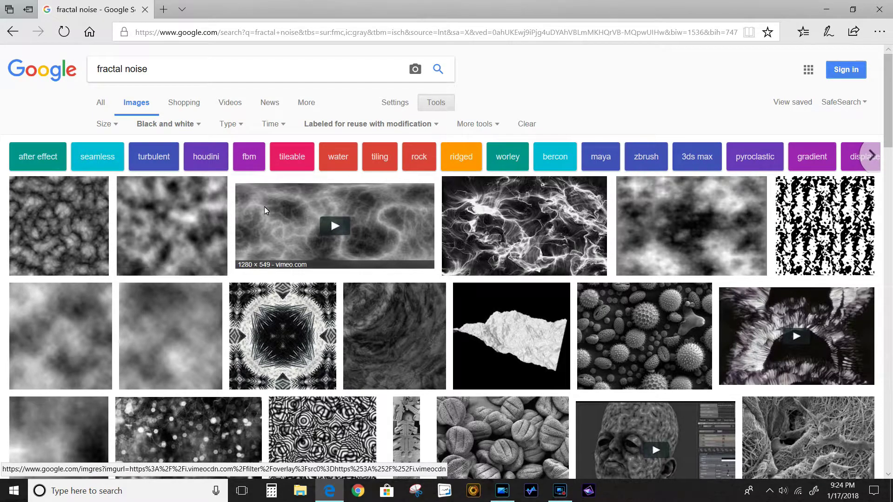
Step: Select the Perlin Storm image with bright white swirls from the results and visit its Flickr page
mouse_move(892, 139)
left_mouse_down()
mouse_move(891, 196)
mouse_move(892, 146)
left_mouse_up()
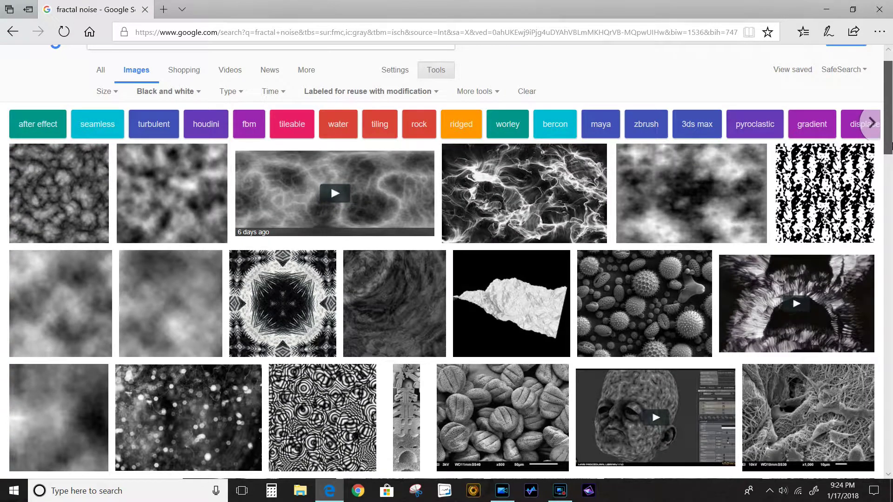
left_click(534, 193)
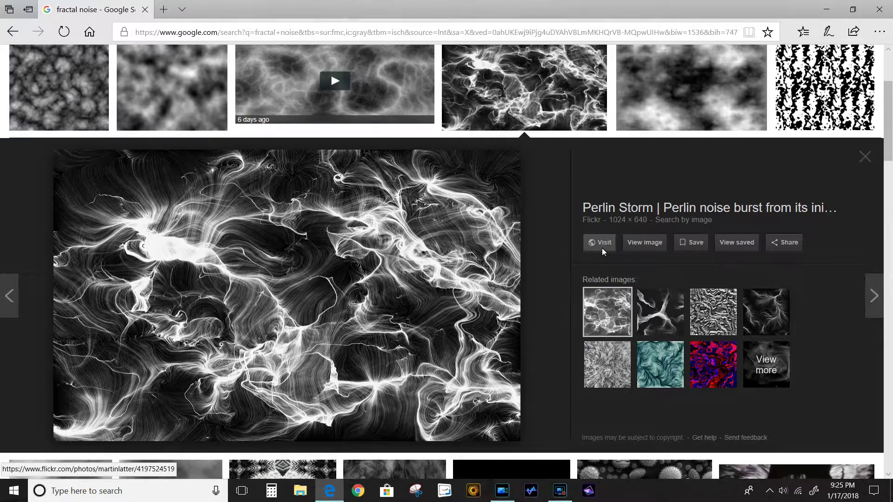
scroll(602, 248, "up", 3)
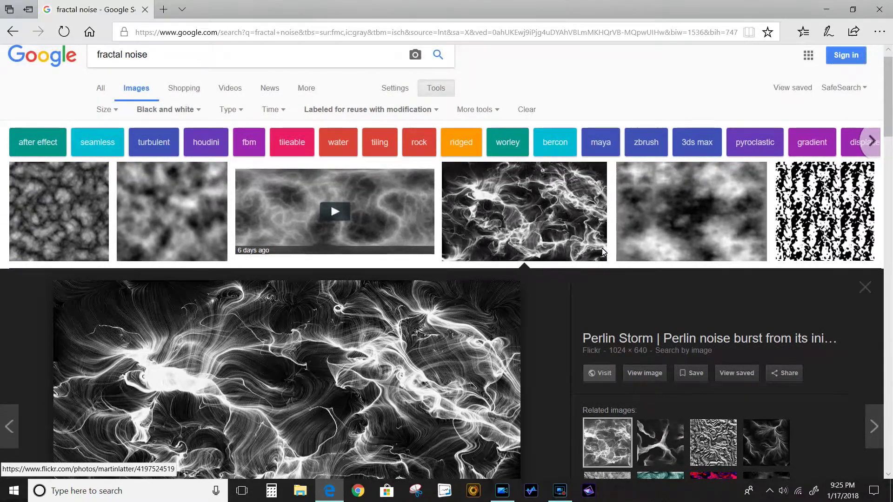
scroll(633, 300, "down", 2)
left_click(599, 308)
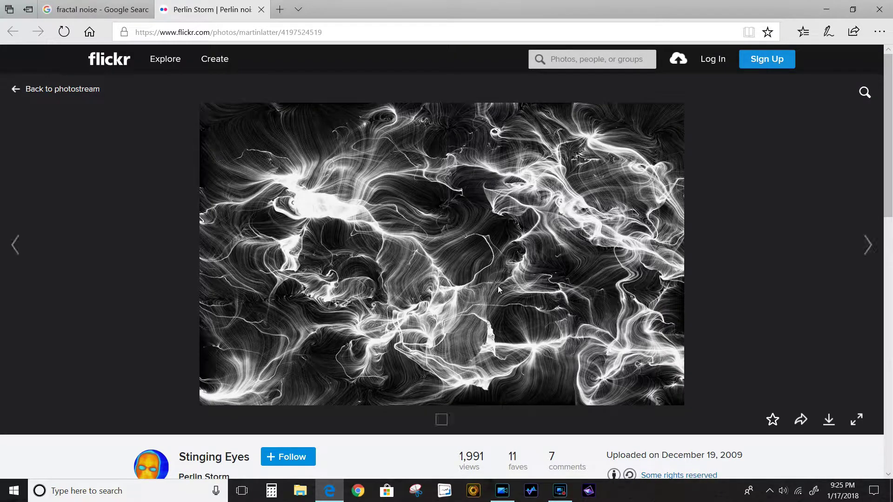
Step: Examine the licensing information for the Perlin Storm photo and dismiss the sign-up pop-up
scroll(522, 301, "down", 4)
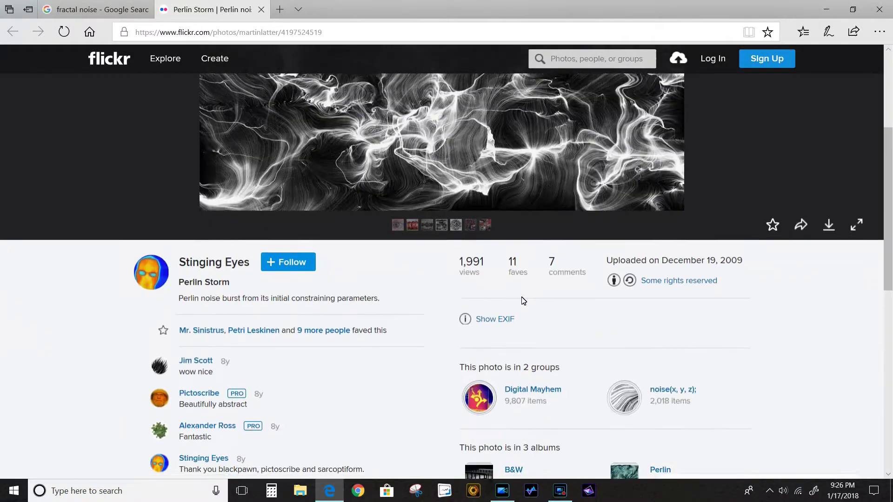
scroll(522, 301, "up", 1)
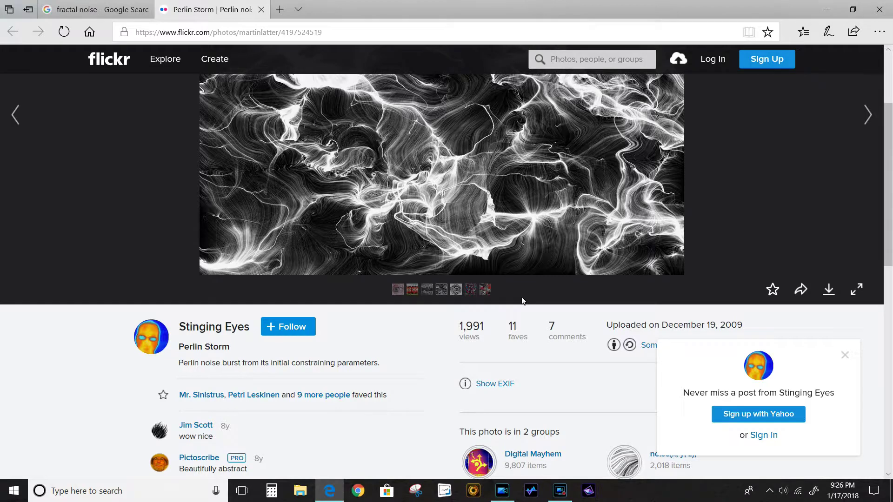
scroll(523, 301, "down", 1)
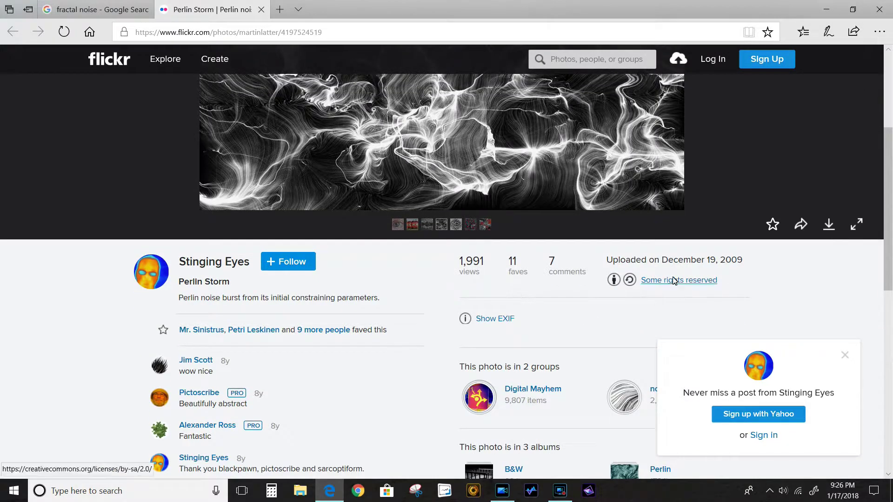
scroll(695, 277, "down", 1)
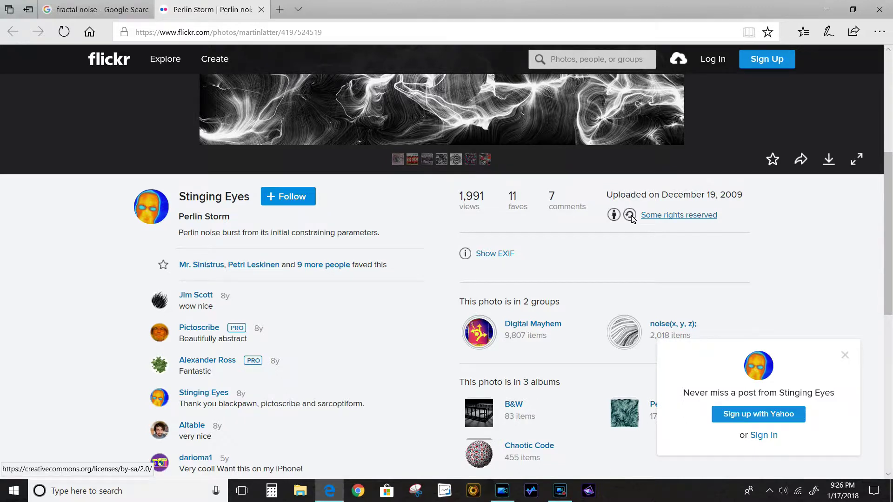
left_click(846, 356)
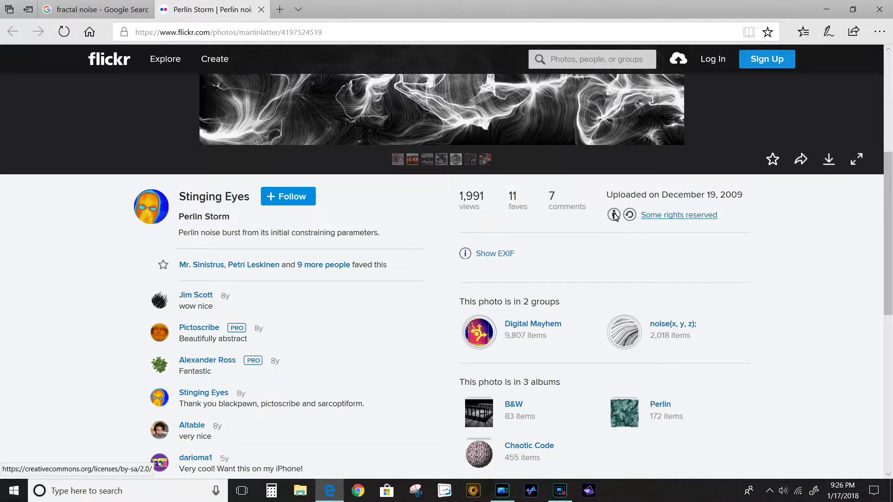
Step: Show the photo's Creative Commons license page, dismiss the donation pop-up and skim the license summary
left_click(681, 217)
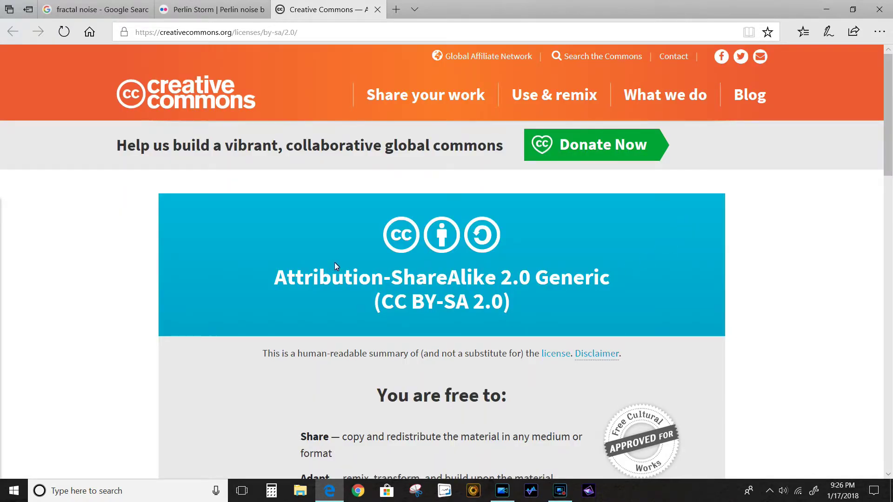
left_click_drag(427, 281, 610, 285)
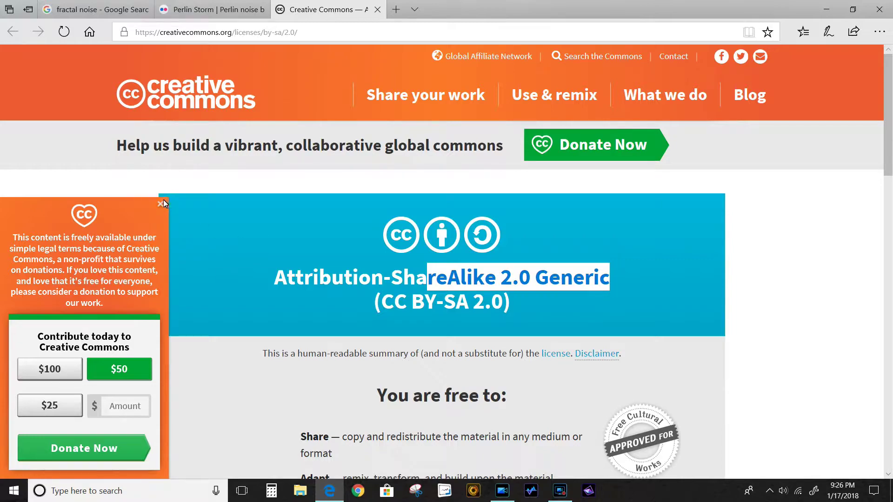
left_click(160, 204)
scroll(636, 306, "down", 15)
scroll(636, 305, "up", 8)
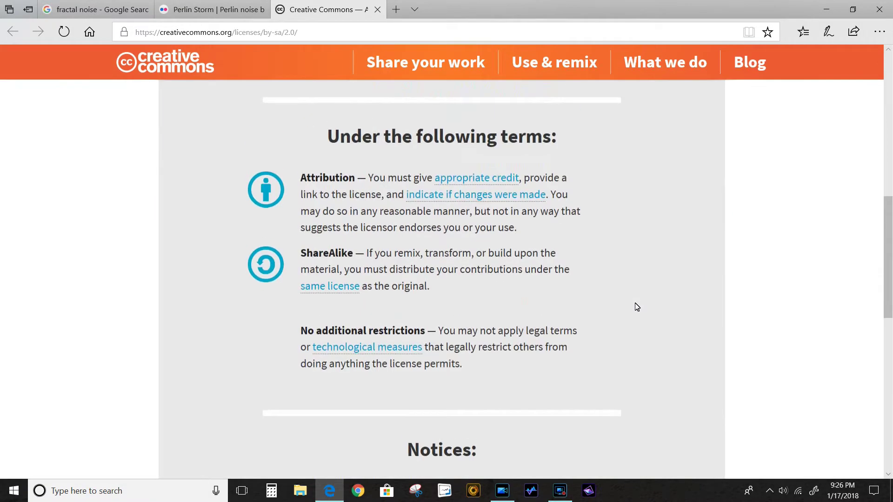
scroll(637, 307, "up", 10)
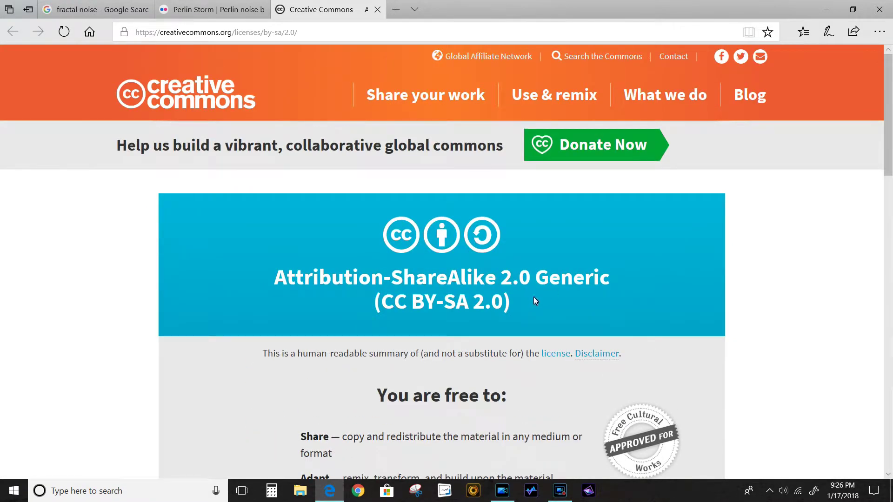
Step: Examine the license's Share and Adapt permissions and the Attribution and ShareAlike terms
scroll(535, 301, "down", 3)
scroll(386, 242, "down", 2)
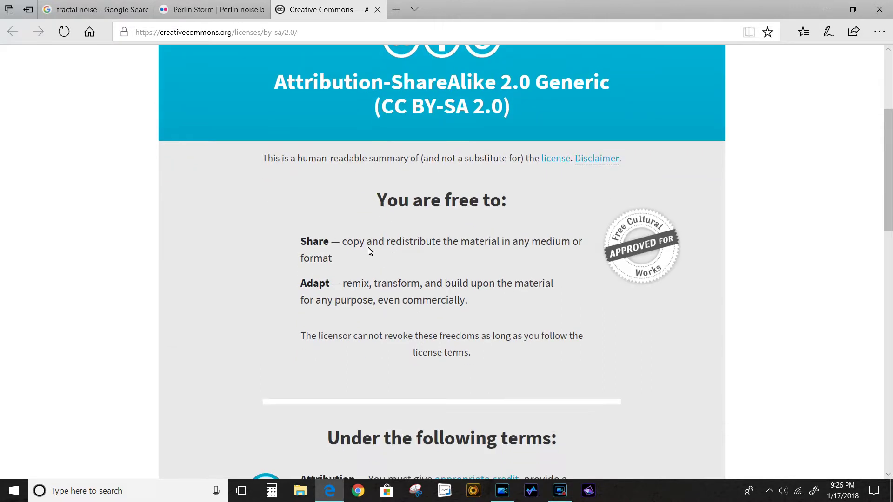
left_click_drag(343, 247, 347, 257)
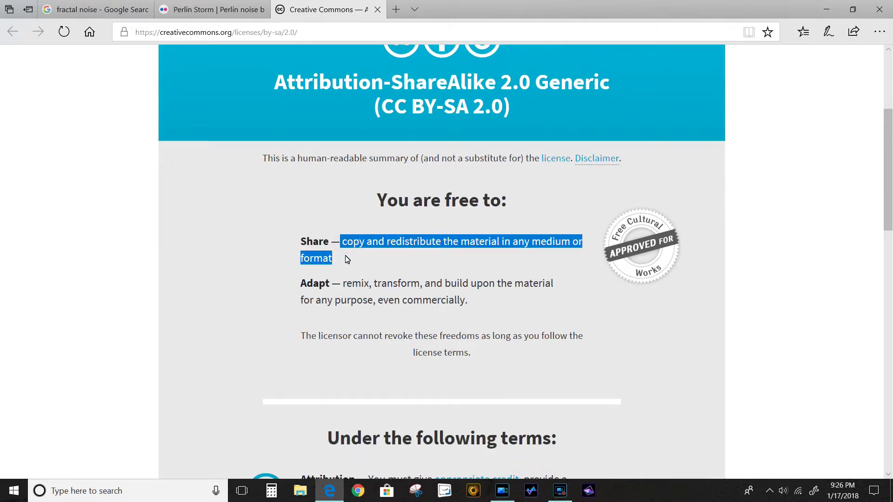
left_click_drag(378, 200, 503, 206)
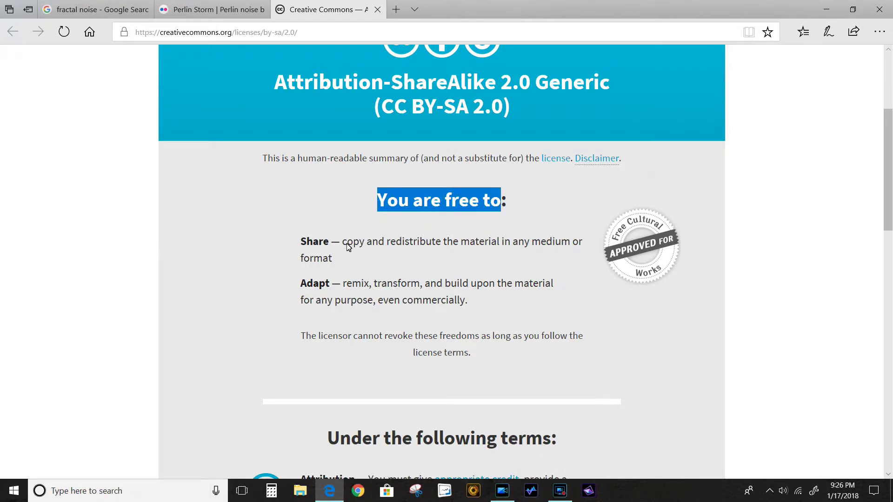
left_click_drag(342, 246, 380, 260)
scroll(399, 261, "down", 2)
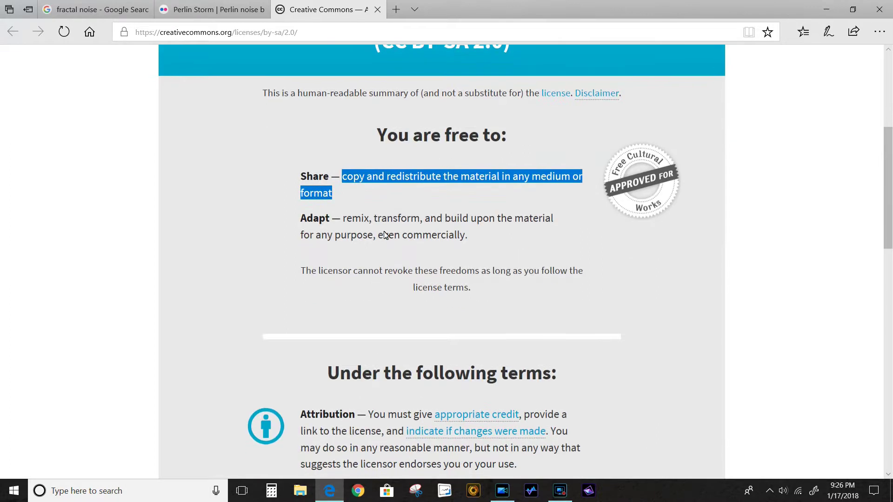
left_click_drag(346, 219, 481, 246)
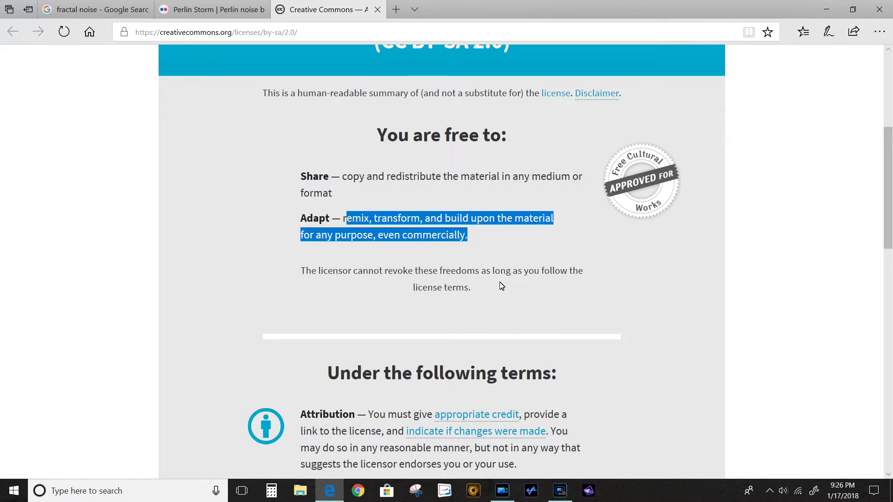
left_click_drag(415, 288, 501, 289)
scroll(502, 289, "down", 7)
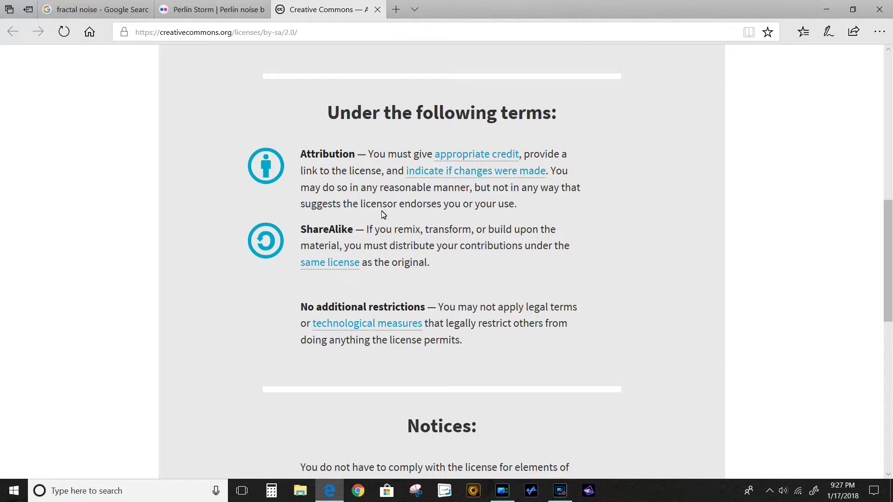
scroll(600, 233, "up", 10)
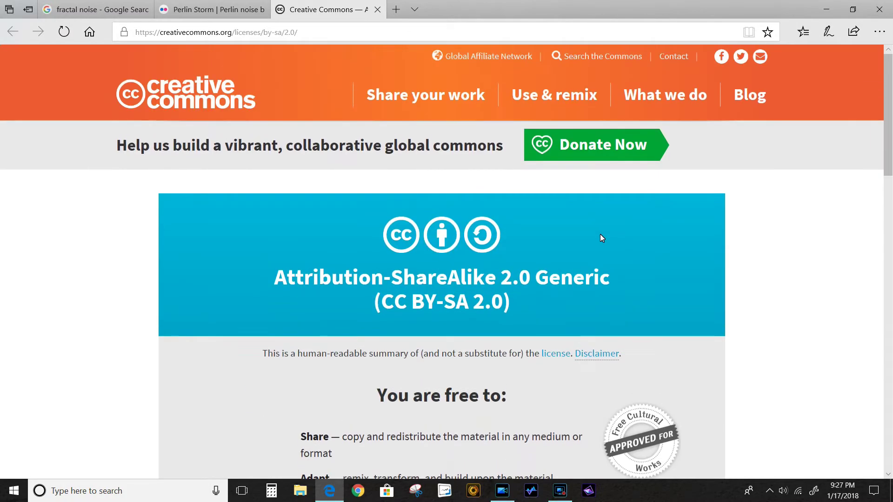
Step: Close the Creative Commons page and review the Perlin Storm photo and its uploader credit on Flickr
left_click(209, 11)
left_click(372, 13)
left_click(378, 10)
scroll(775, 295, "up", 4)
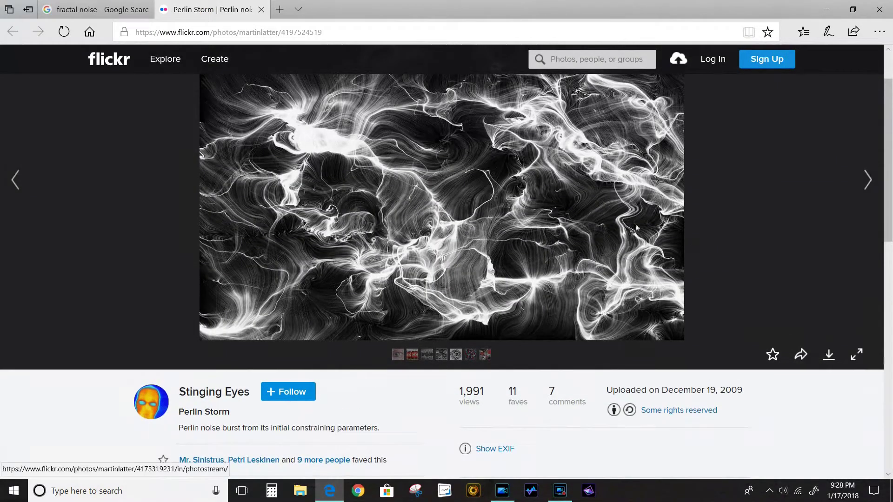
scroll(652, 210, "up", 2)
scroll(652, 210, "down", 3)
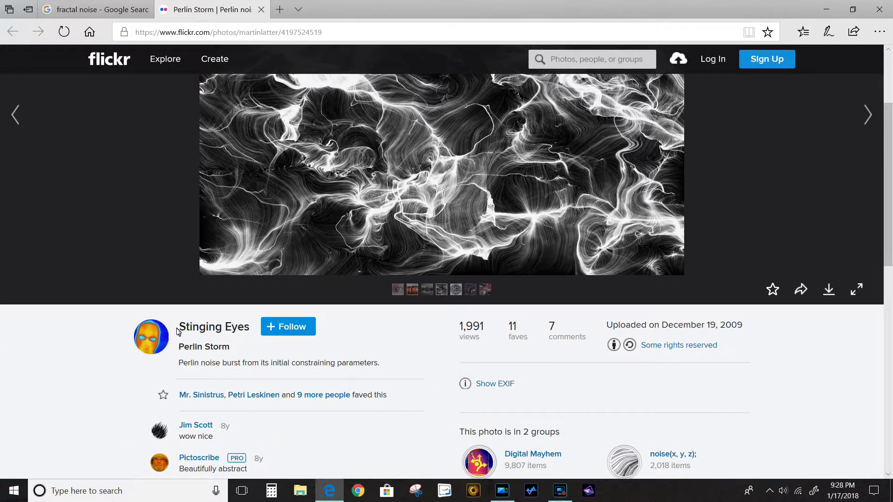
scroll(331, 185, "down", 2)
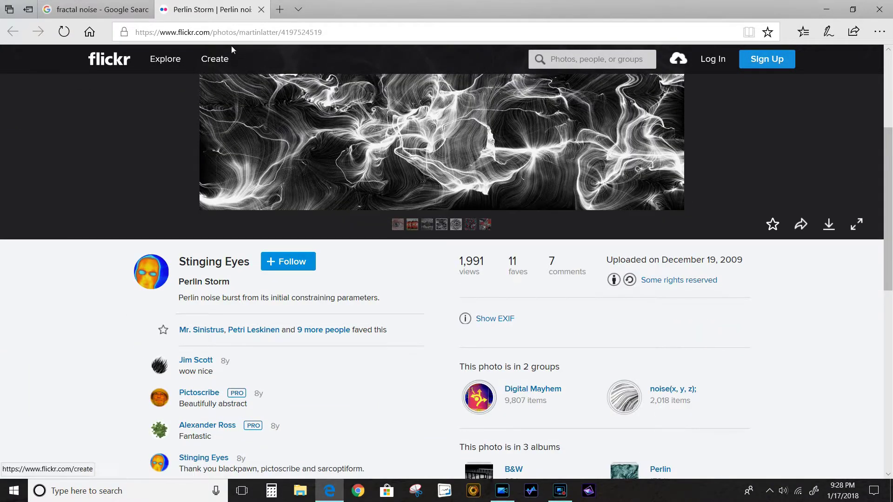
left_click(200, 32)
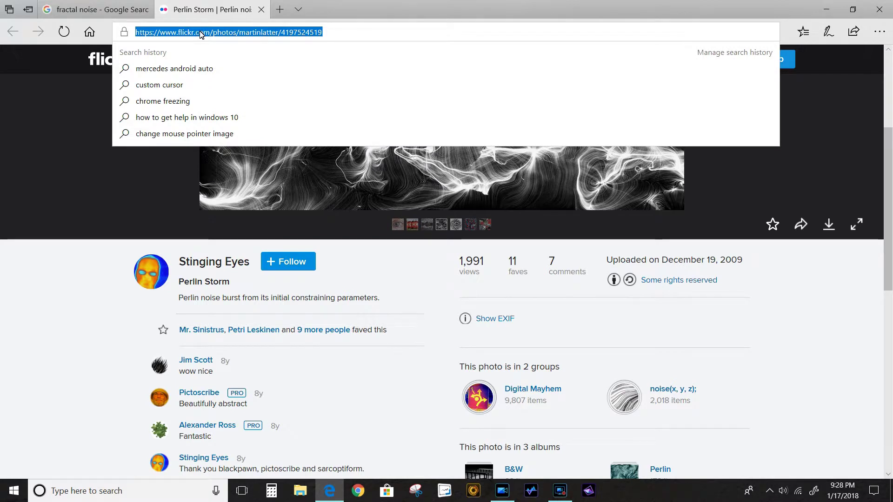
right_click(201, 34)
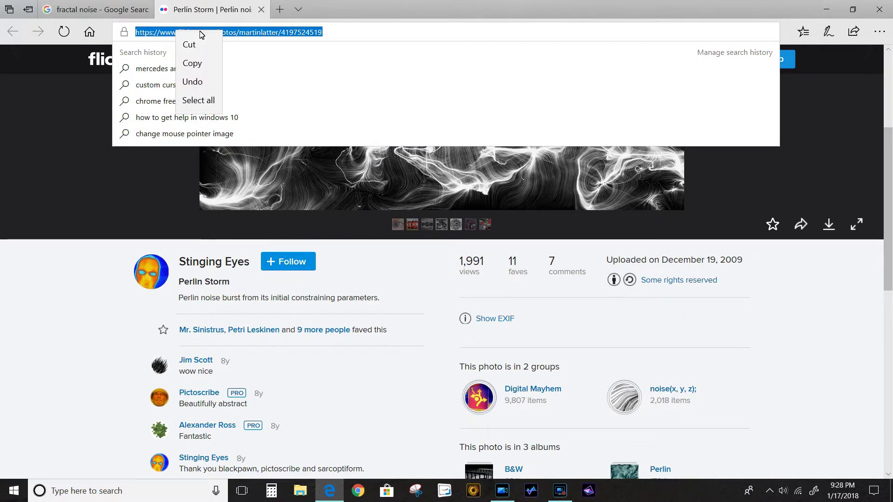
left_click(345, 33)
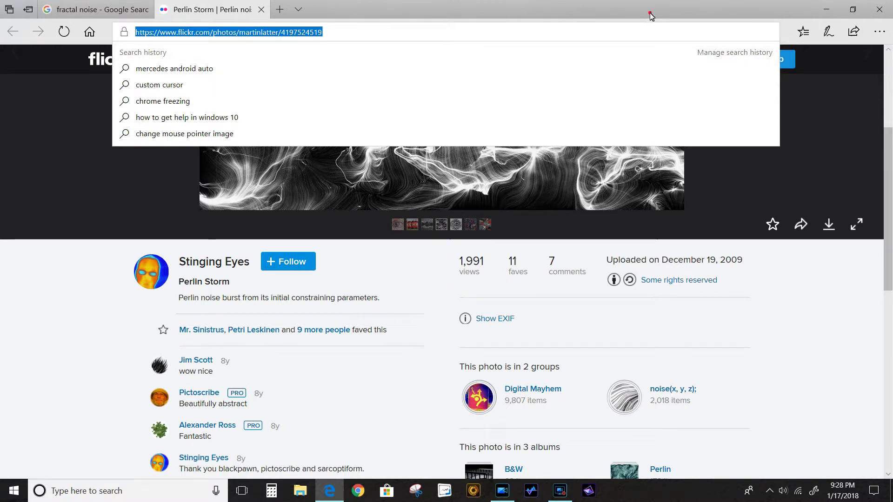
left_click(852, 292)
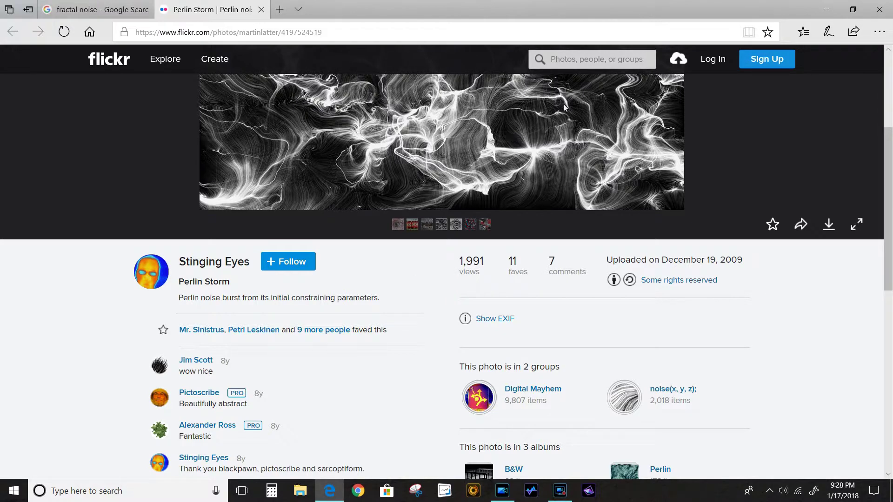
Step: Add the Perlin Storm photo page to the browser's Favorites
left_click(768, 32)
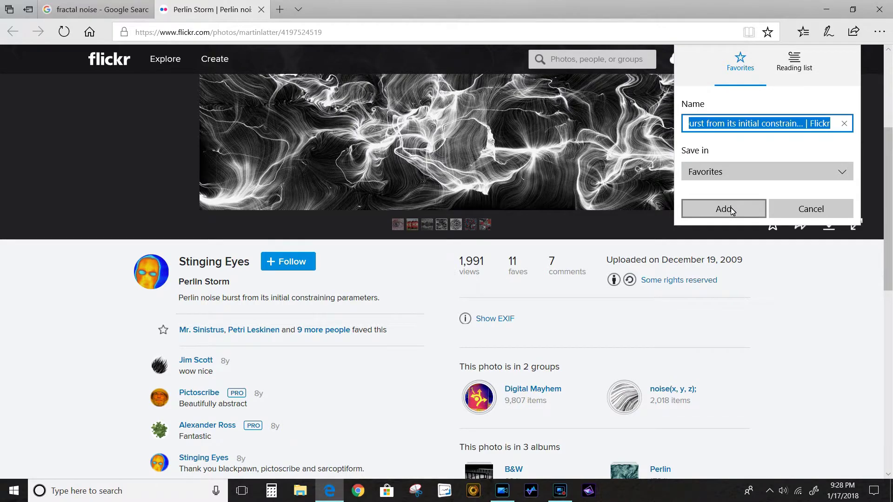
left_click(731, 210)
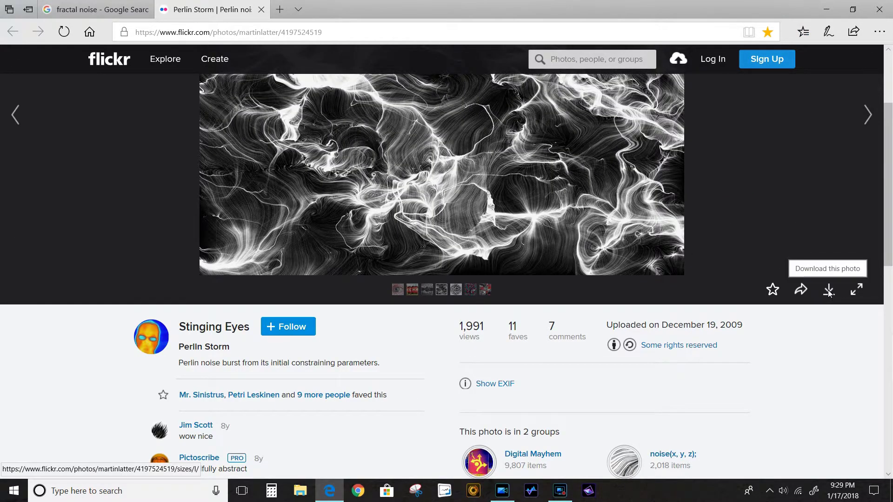
Step: Download the photo at its original 1600 × 1000 size and save it as bg-noise.png in the BackLiteFX folder
left_click(829, 291)
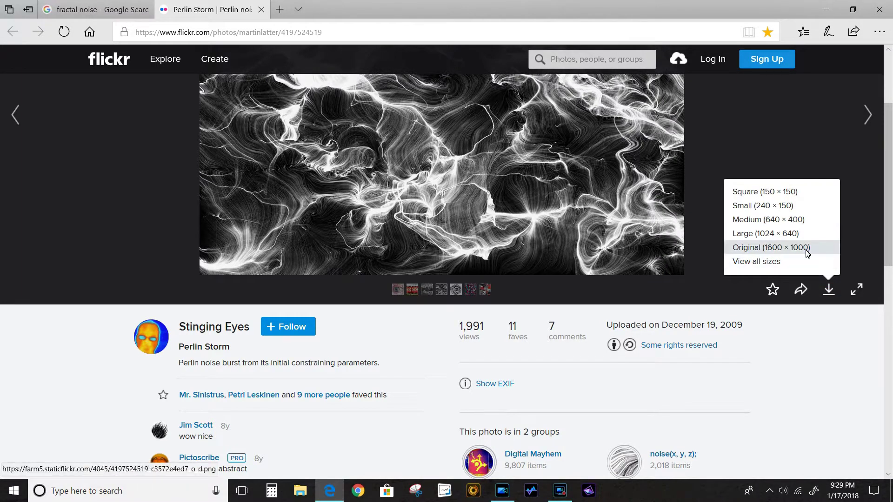
left_click(781, 248)
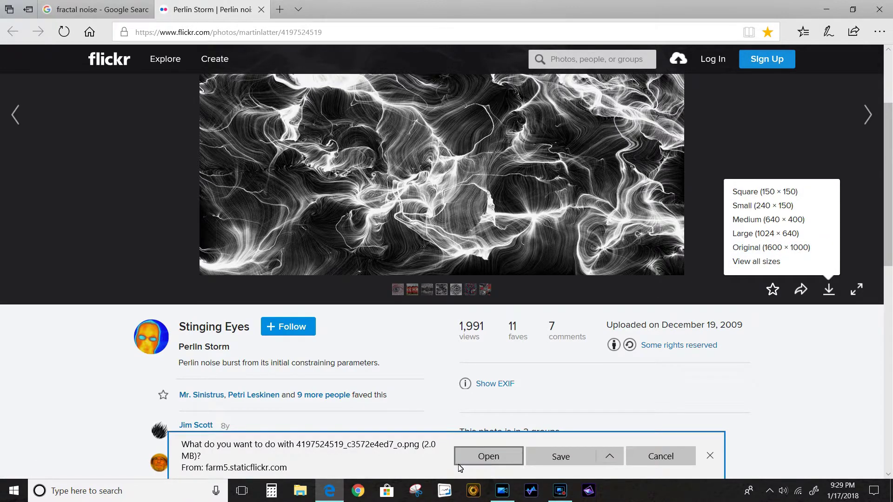
left_click(608, 458)
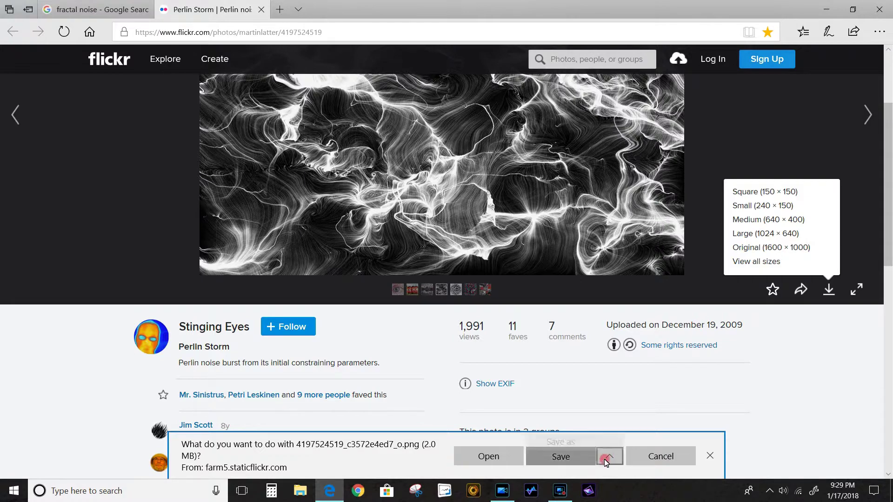
left_click(586, 440)
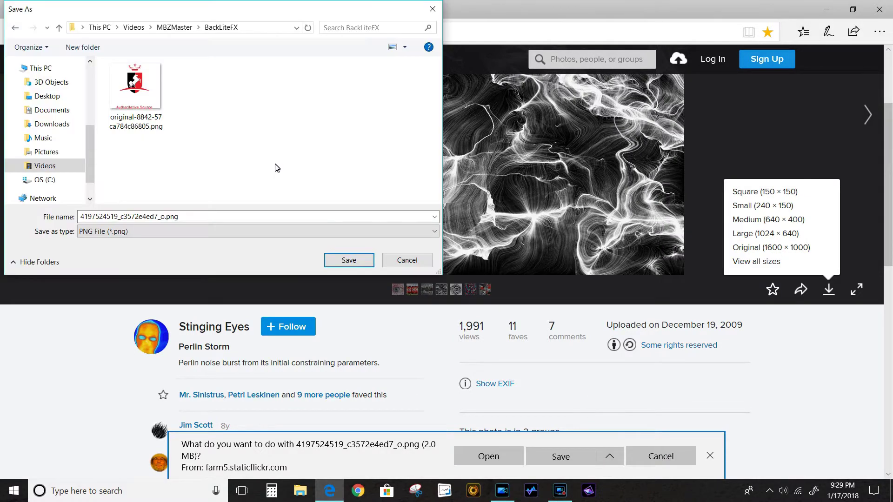
left_click(165, 222)
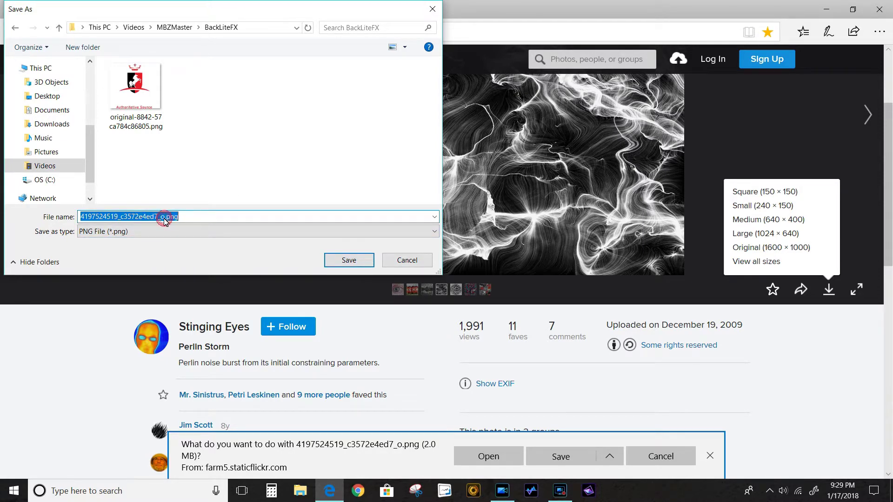
left_click_drag(166, 222, 73, 220)
type("bg-noise")
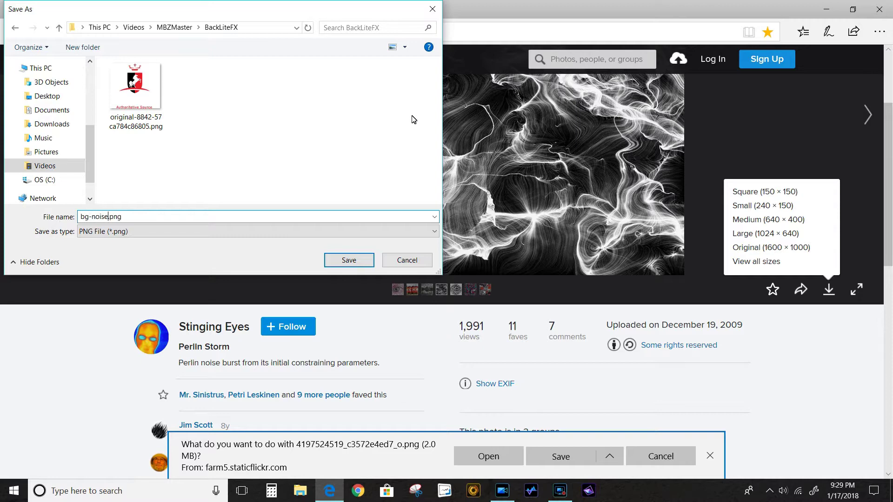
key("Return")
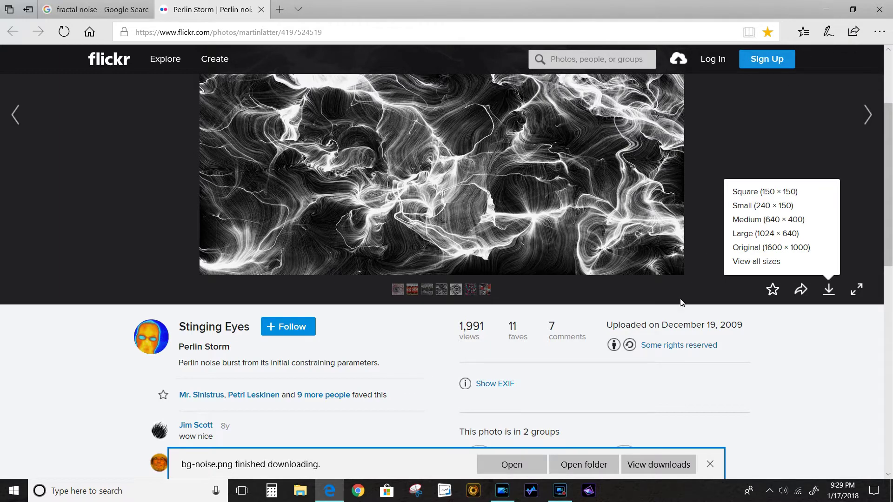
Step: Close the browser with all its tabs and import bg-noise.png from the BackLiteFX folder into PowerDirector's media library
left_click(600, 466)
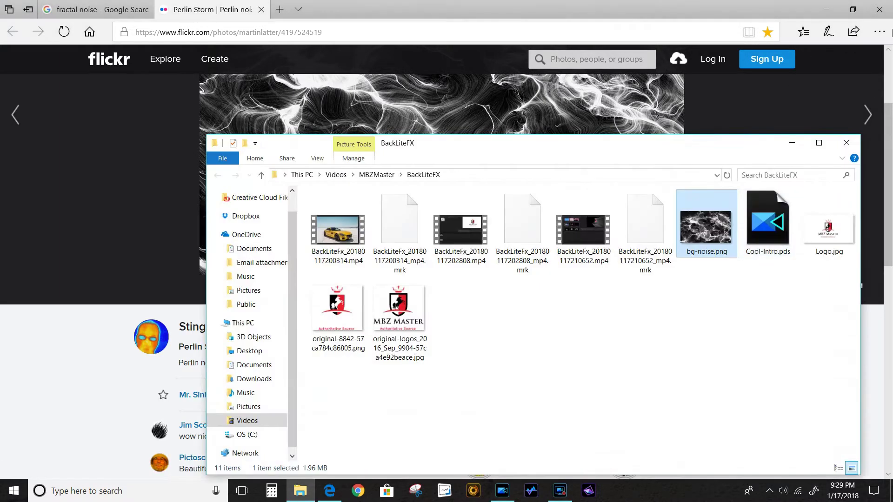
left_click(881, 17)
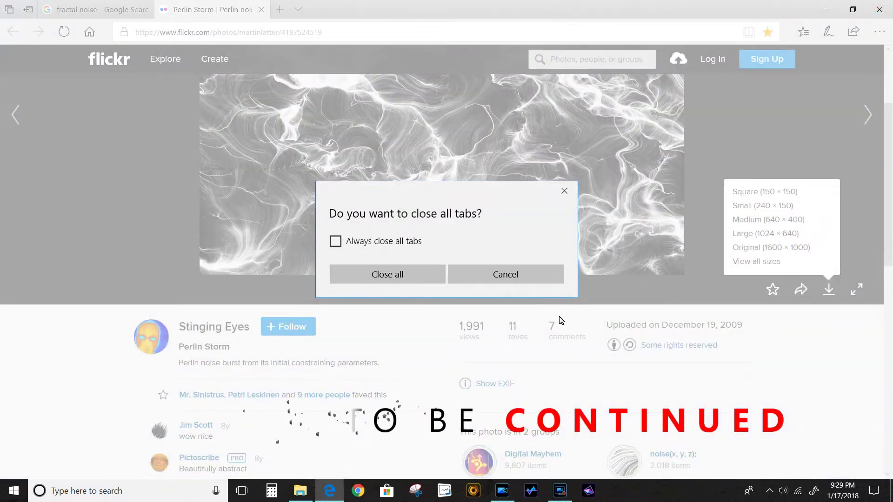
left_click(401, 279)
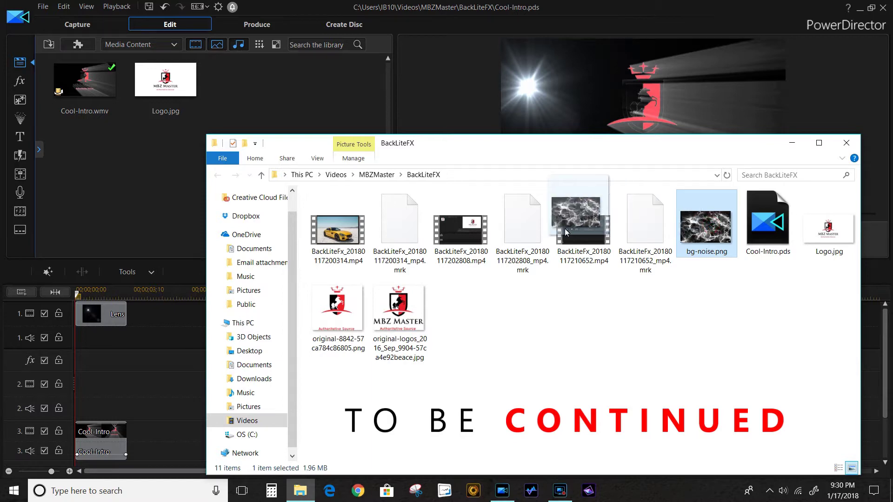
left_click_drag(111, 169, 107, 157)
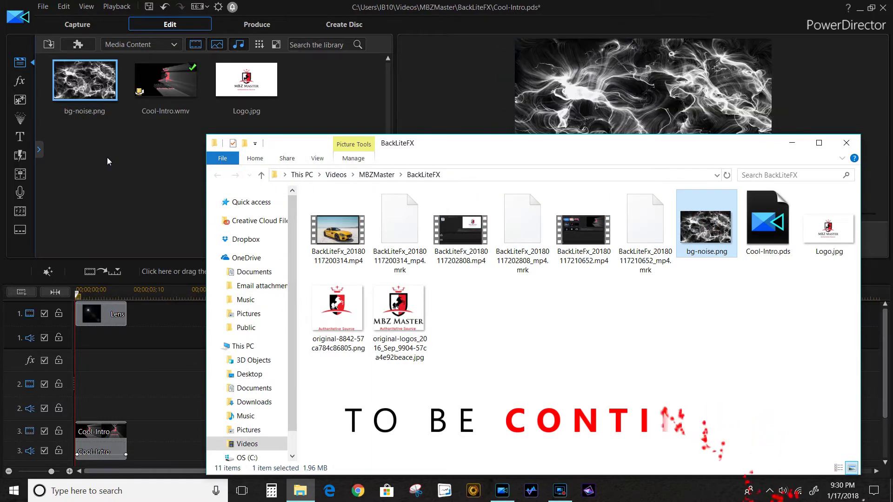